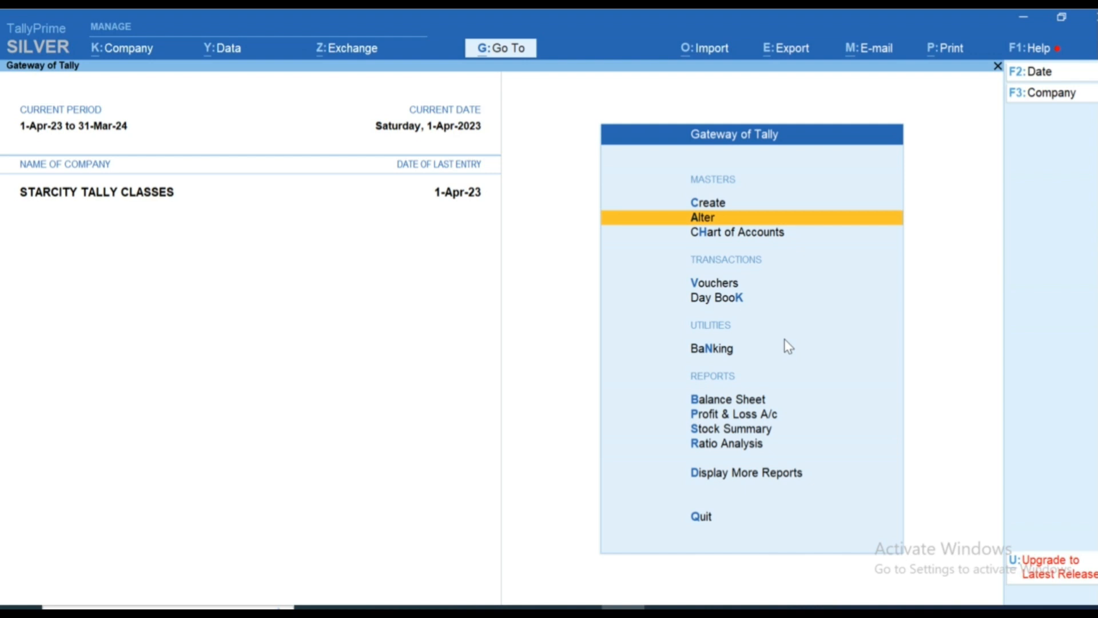
key("Down")
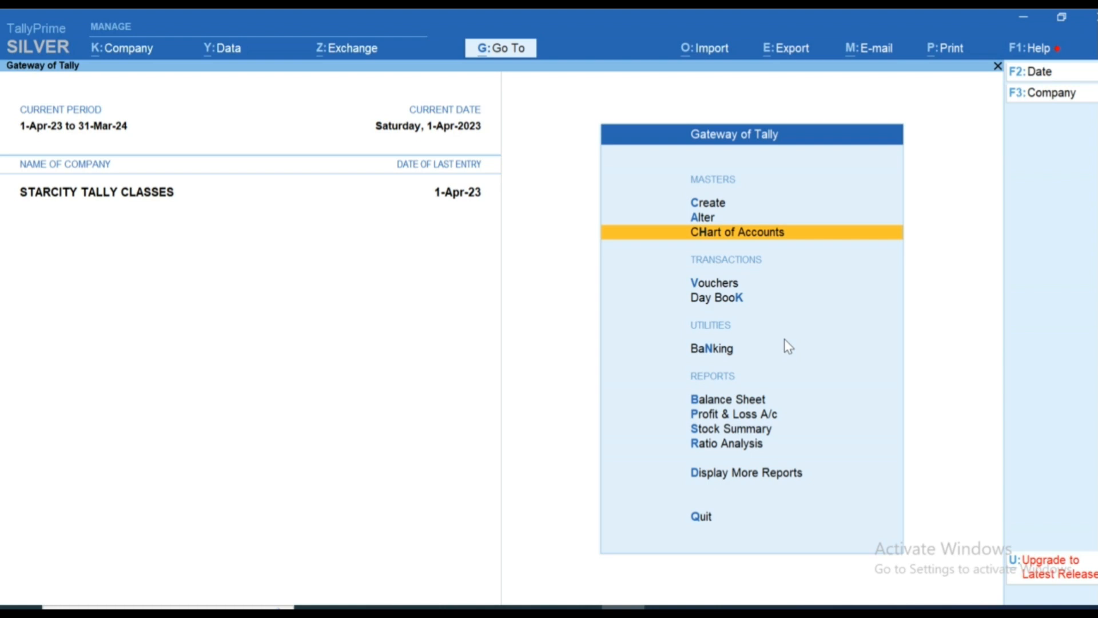
key("Down")
key("Down")
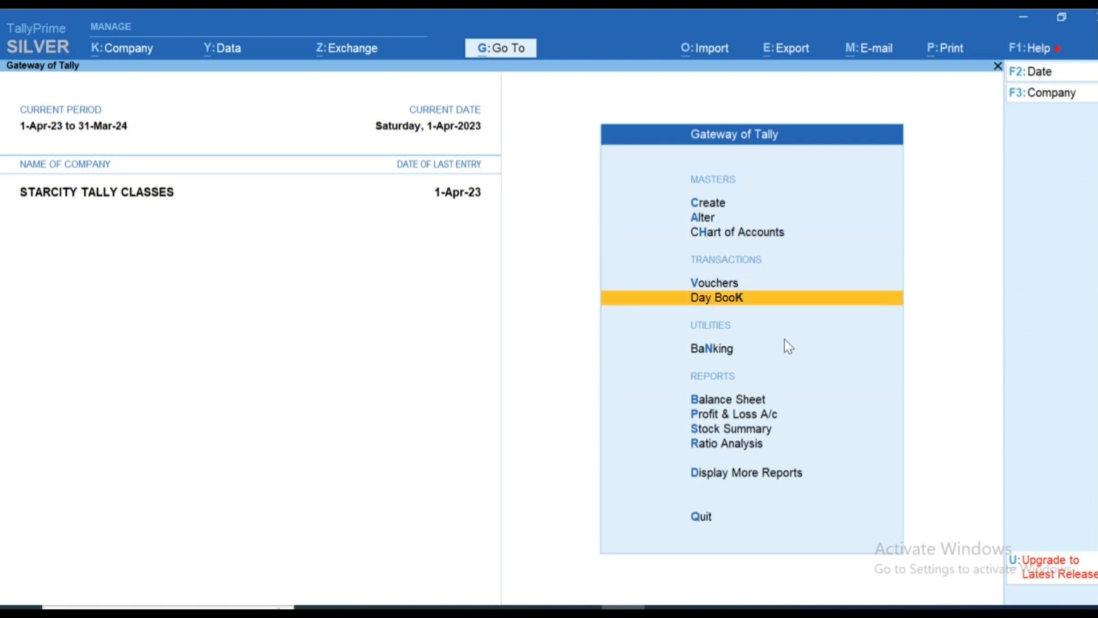
key("Up")
key("Up")
key("Down")
key("Down")
key("Down")
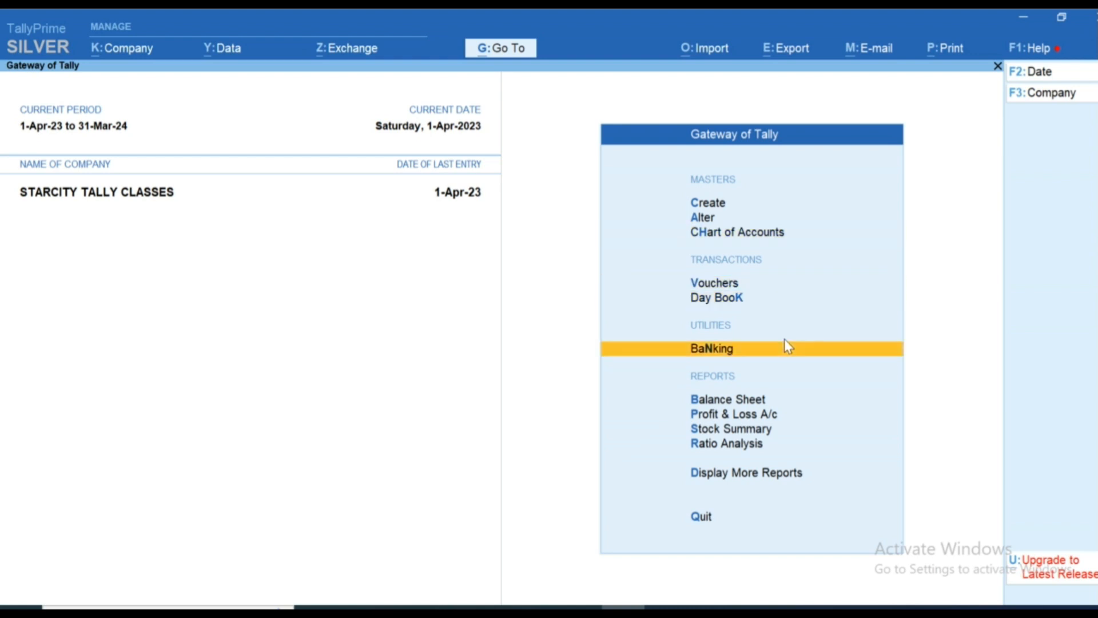
key("Up")
key("Up")
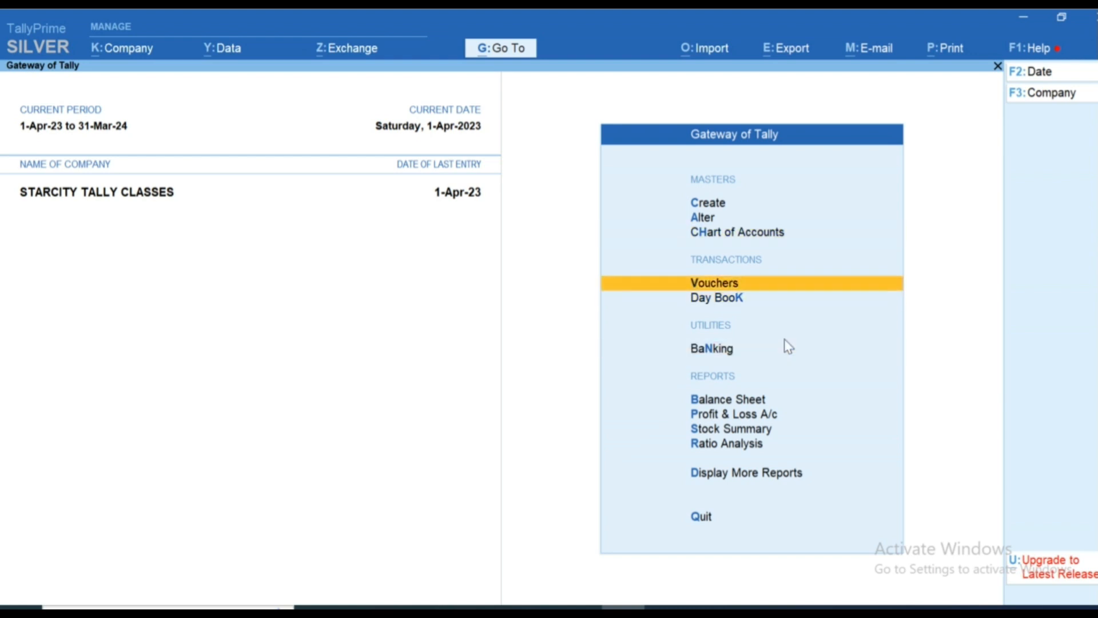
Step: Open the company features and go to the GST registration details, keeping Goods and Services Tax enabled and the accounting and inventory features as set
key("F11")
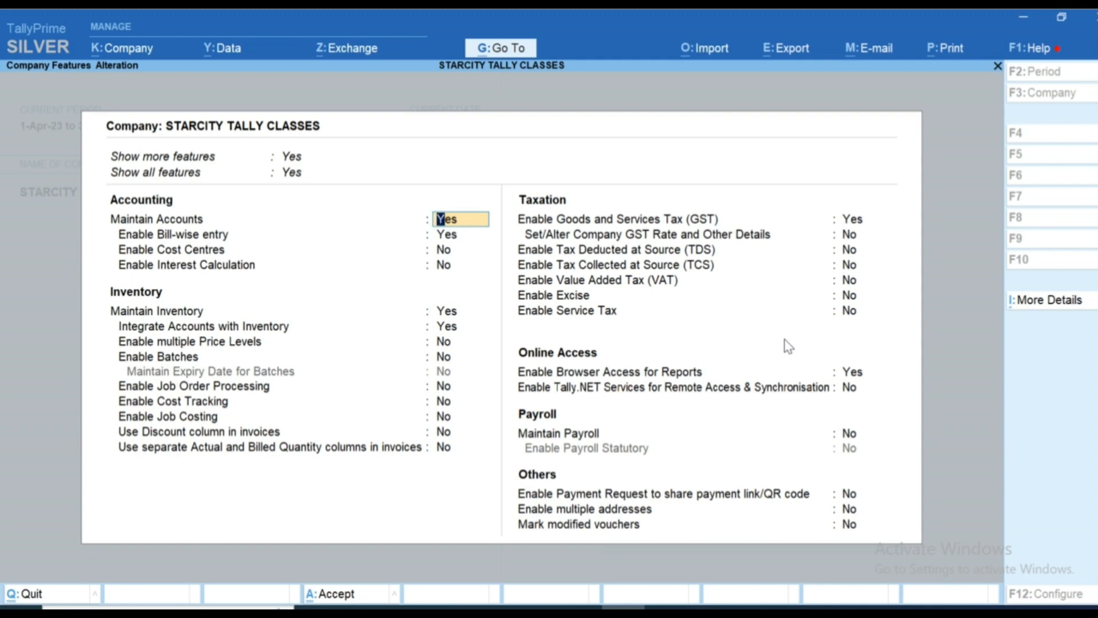
key("Return")
key("Return")
key("Return")
key("Return")
key("Return")
key("Return")
key("Return")
key("Return")
key("Return")
key("Return")
key("Return")
key("Return")
key("Return")
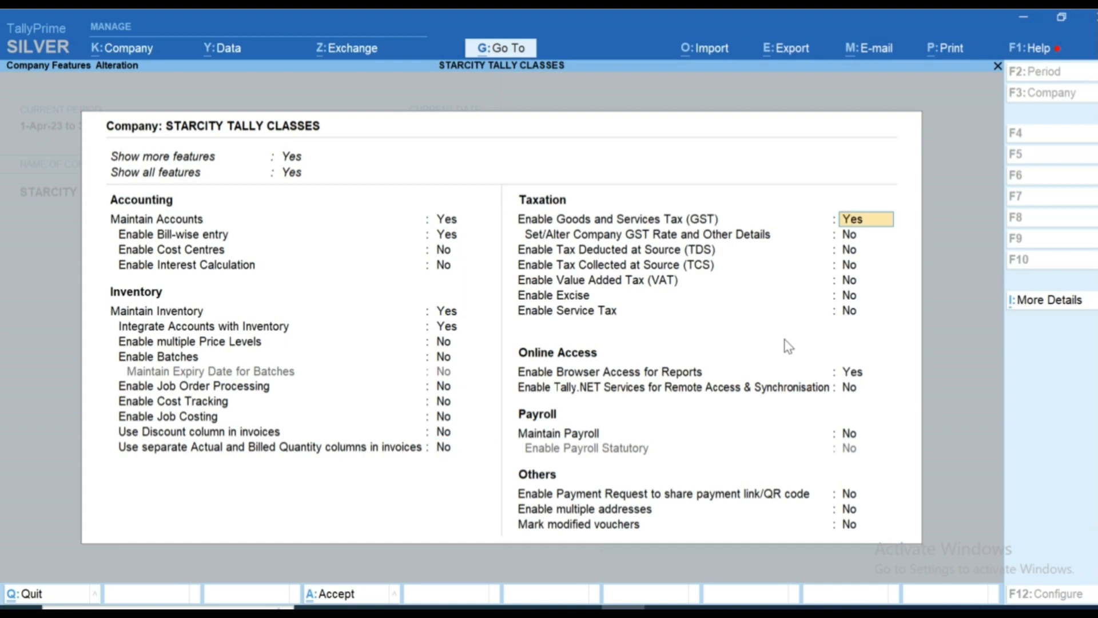
key("Return")
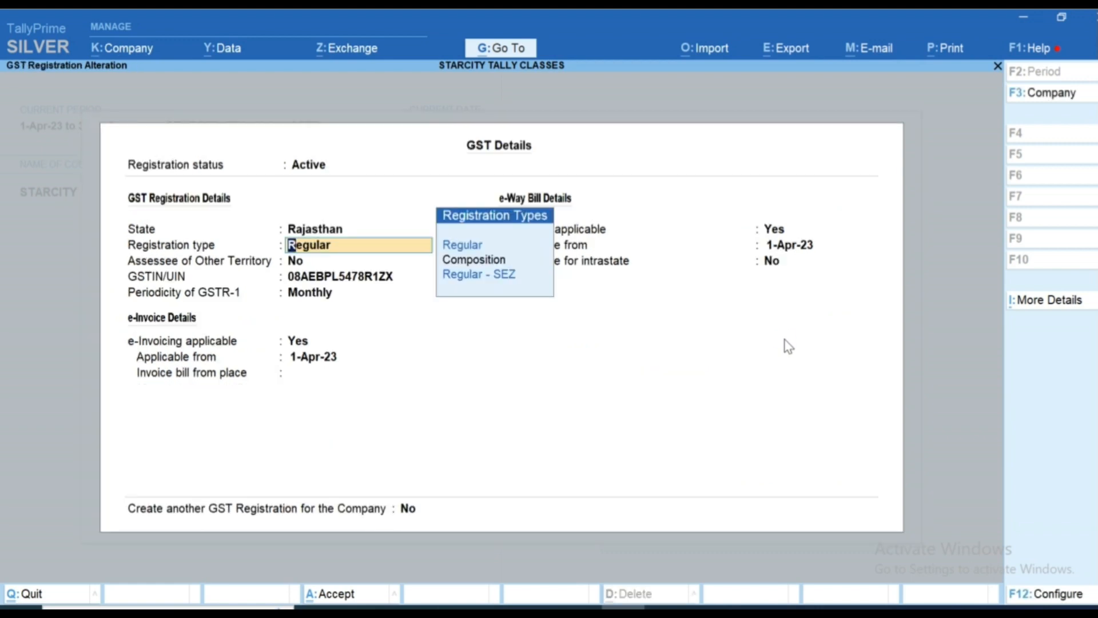
Step: Review the Regular, Composition and Regular - SEZ registration types and choose Regular for the Rajasthan GST registration
key("BackSpace")
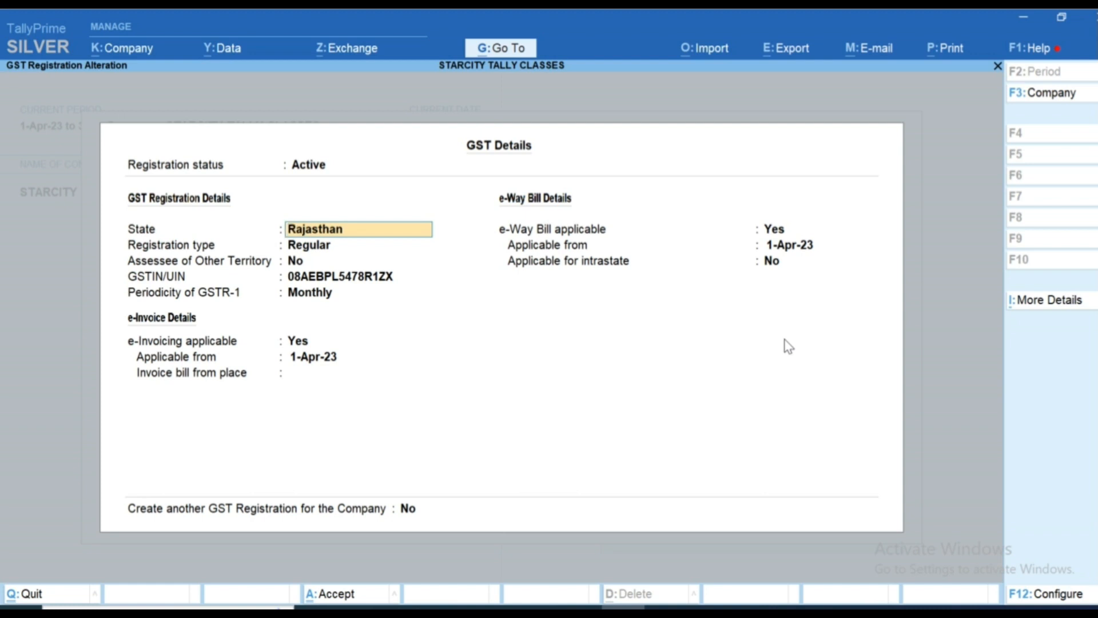
key("Return")
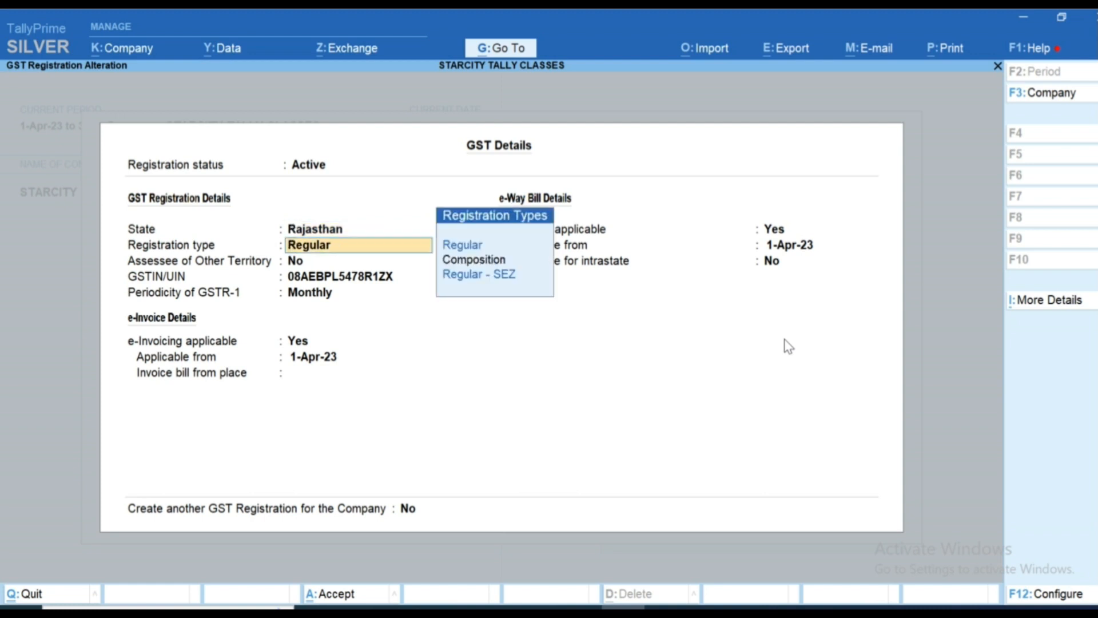
key("Down")
key("Down")
key("Up")
key("Up")
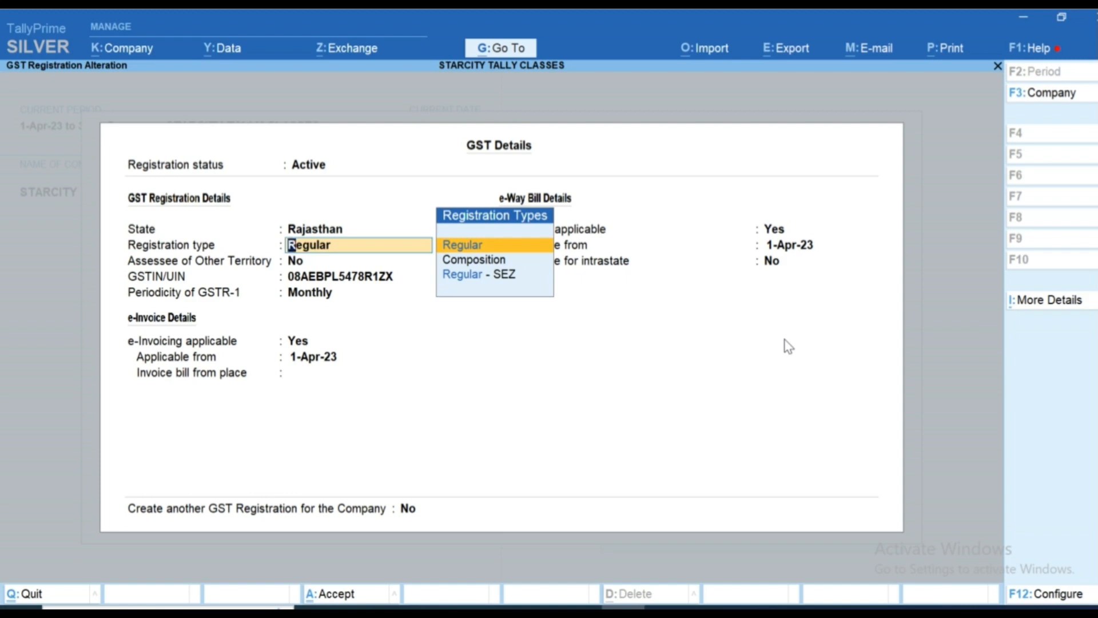
key("Down")
key("Up")
key("Down")
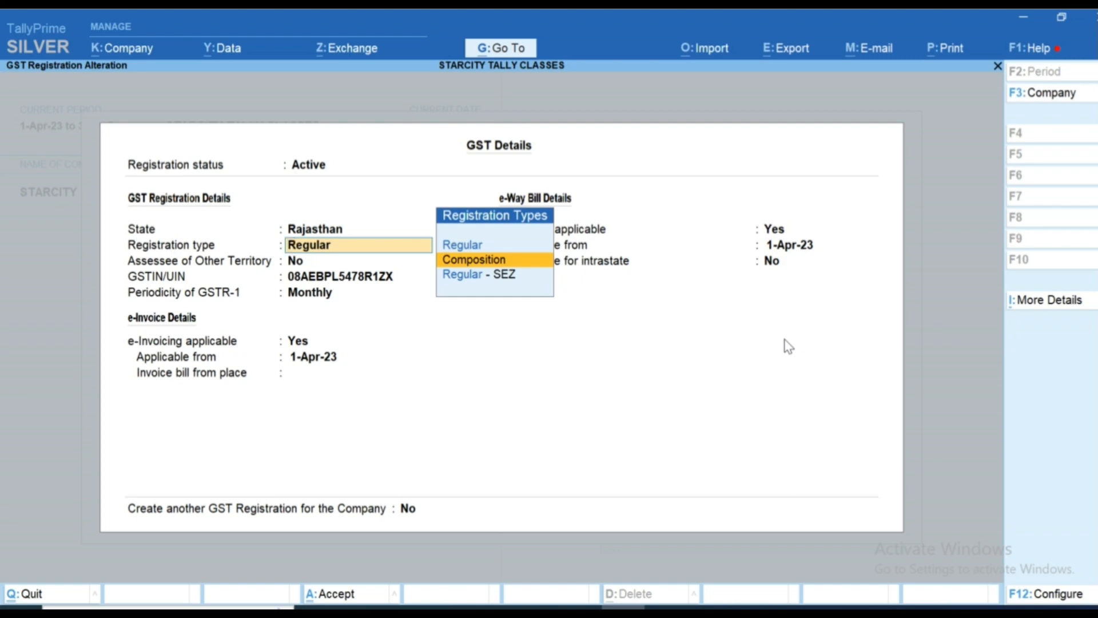
key("Down")
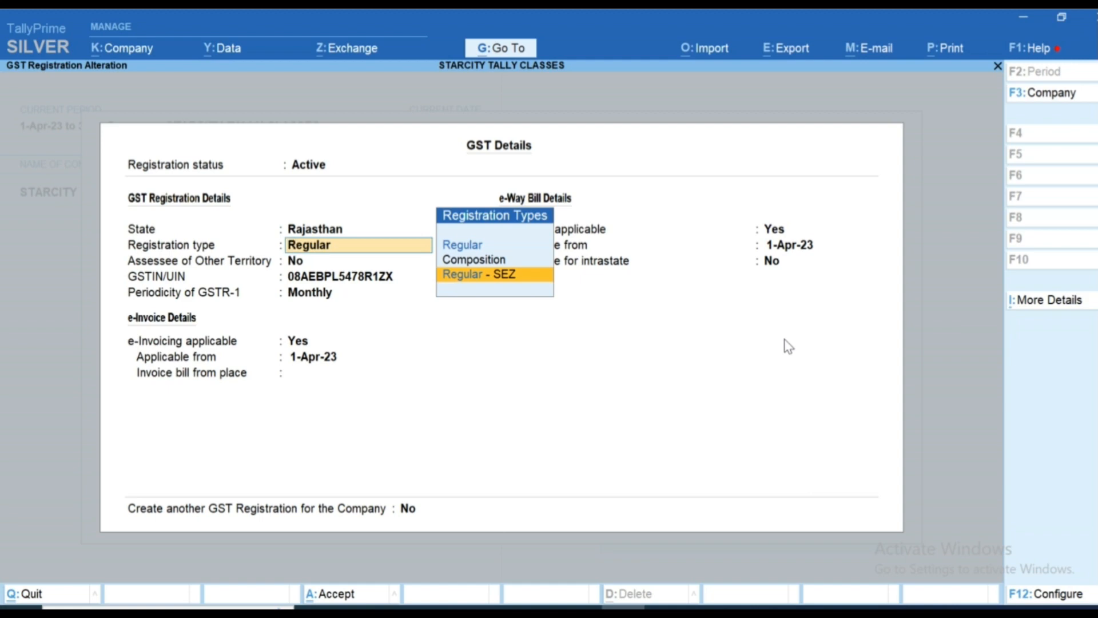
key("Up")
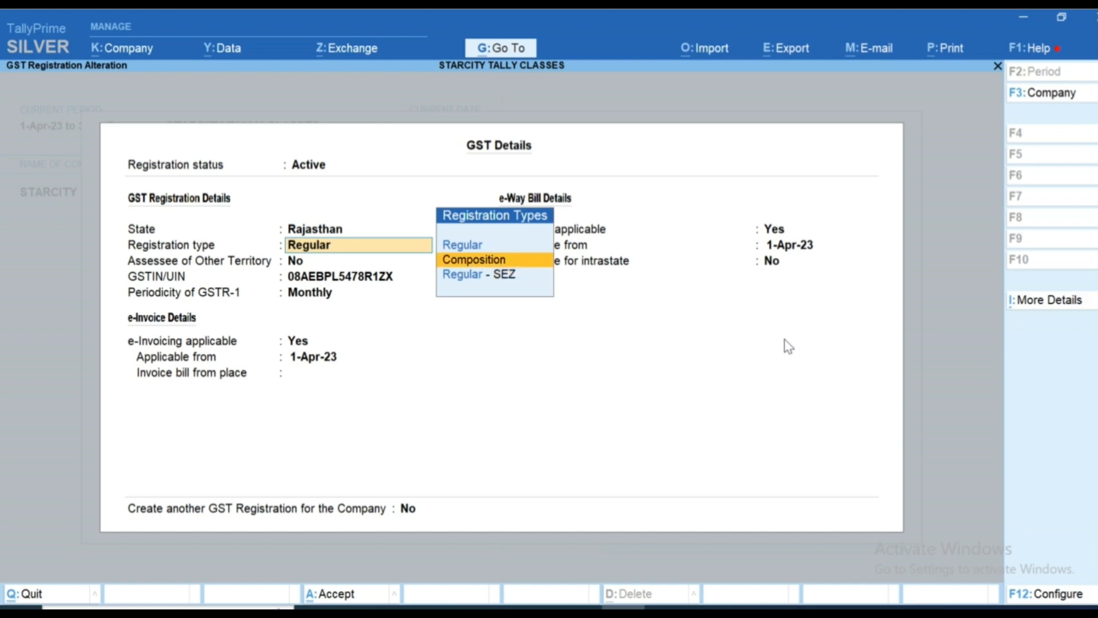
key("Down")
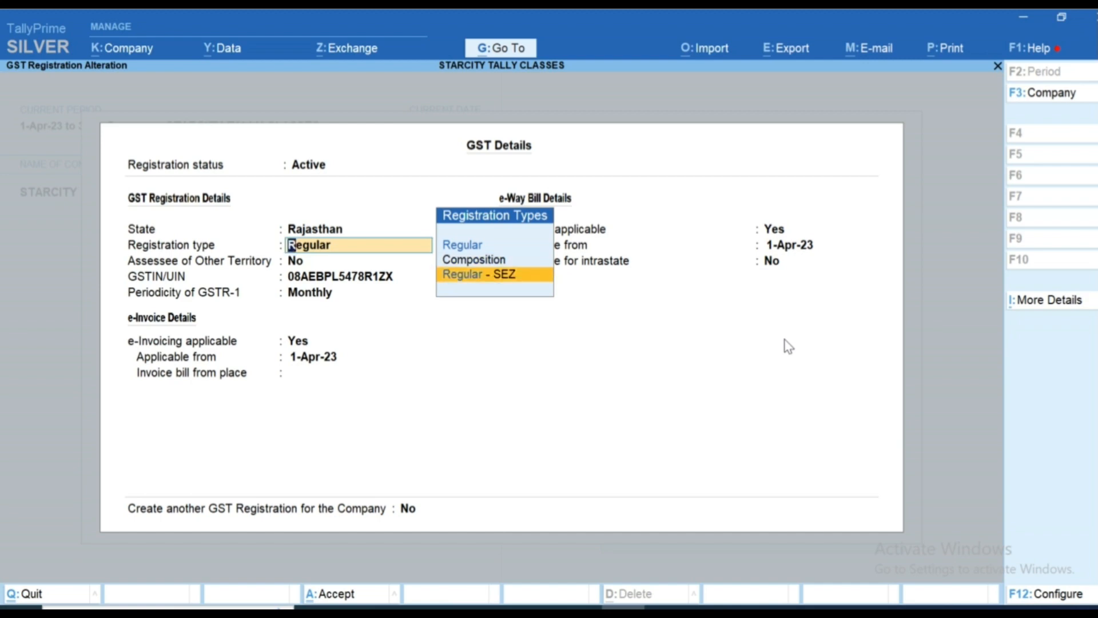
key("Up")
key("Up")
key("Return")
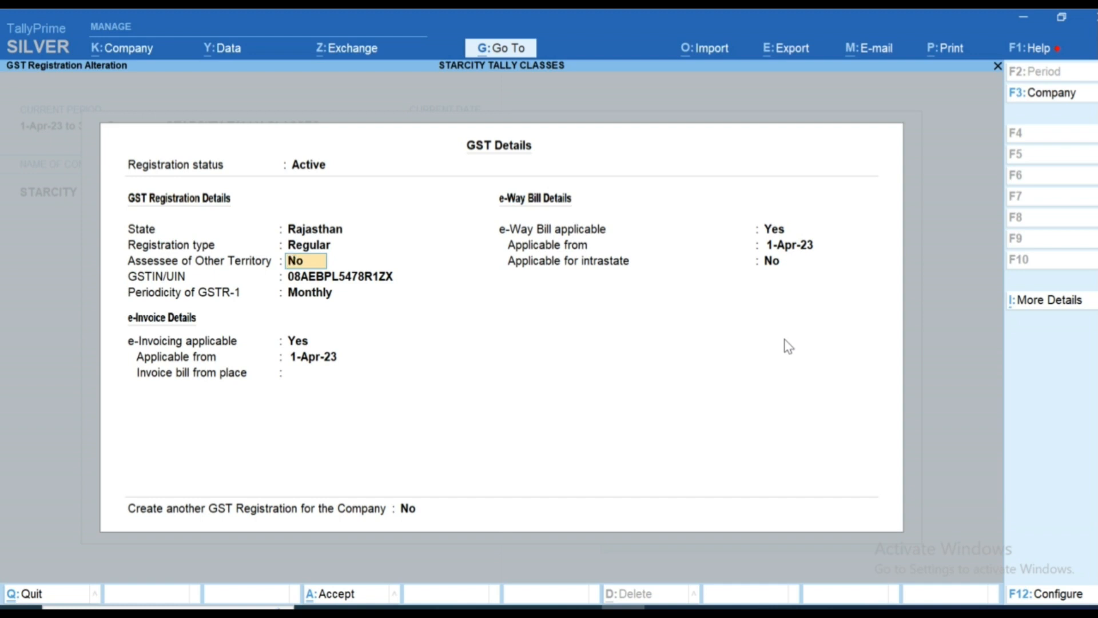
Step: Accept No for Assessee of Other Territory, the existing GSTIN/UIN and Monthly as the GSTR-1 periodicity
key("Return")
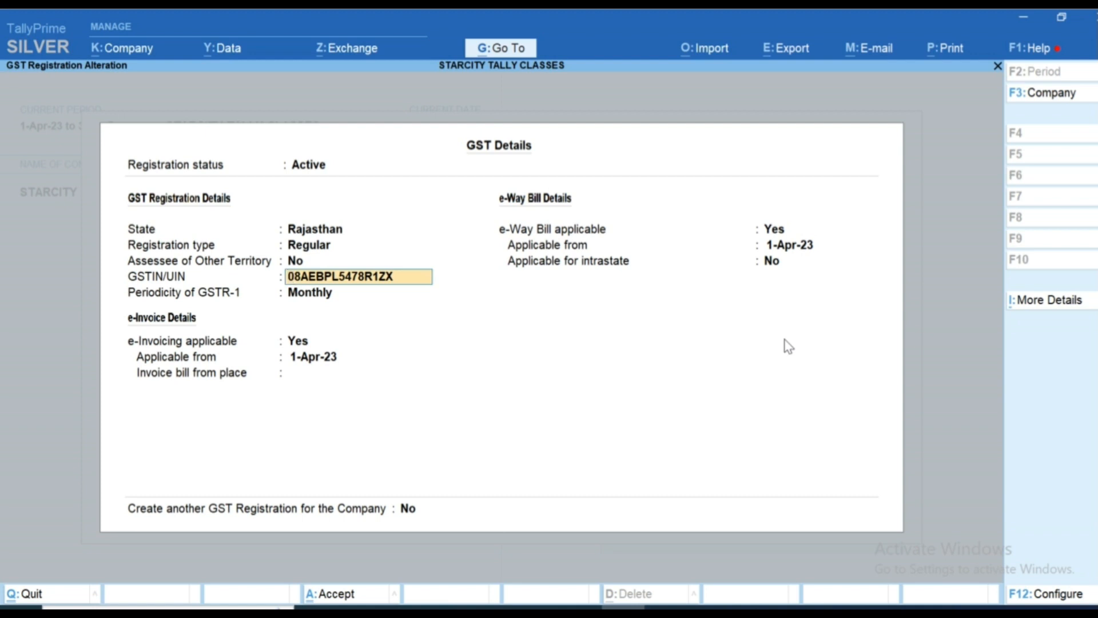
key("Return")
key("Return")
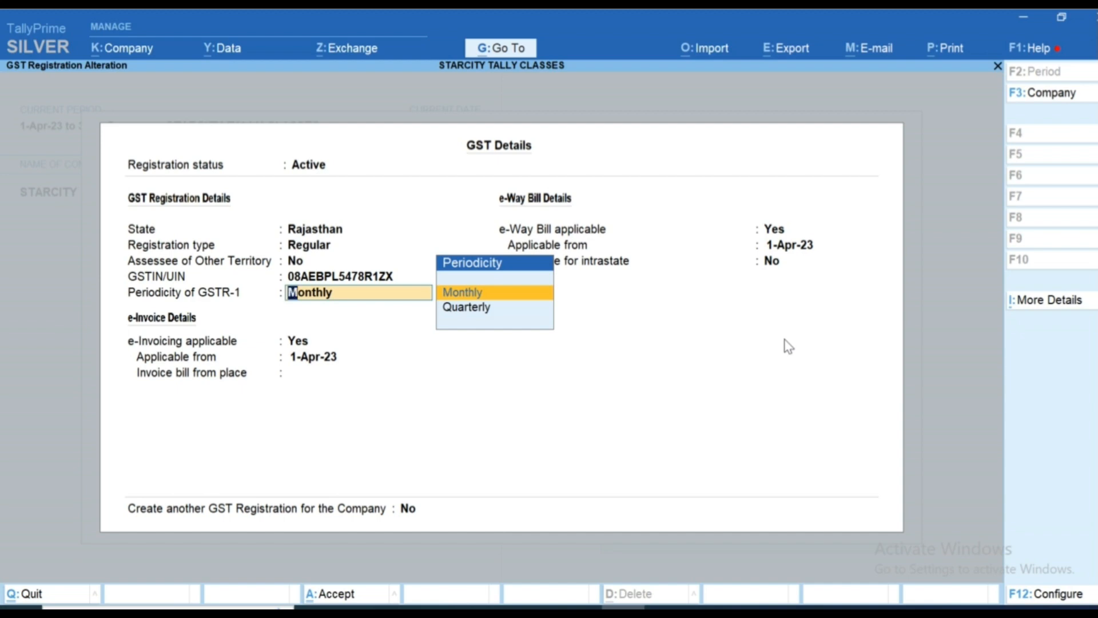
key("Return")
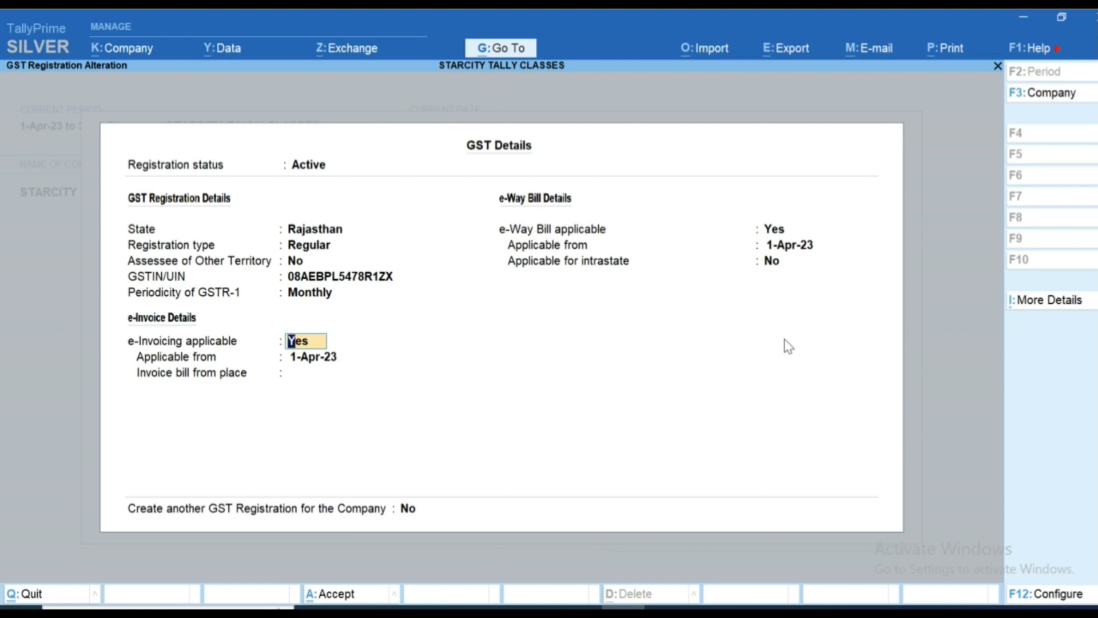
Step: Keep e-Invoicing applicable from 1-Apr-23 and set the invoice bill from place to Churu
key("Return")
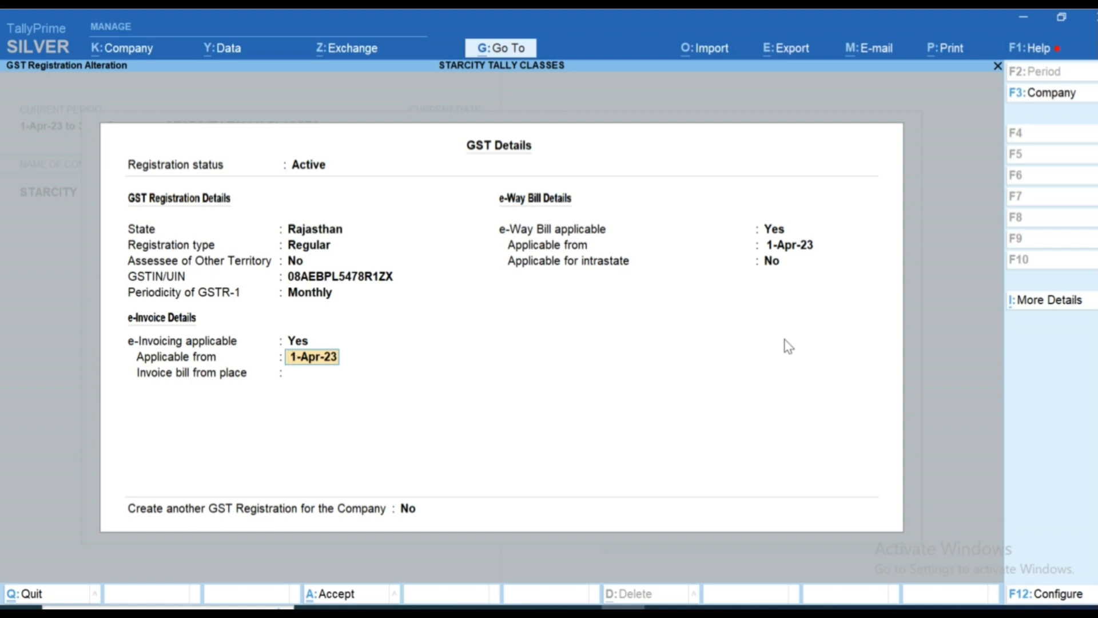
key("Return")
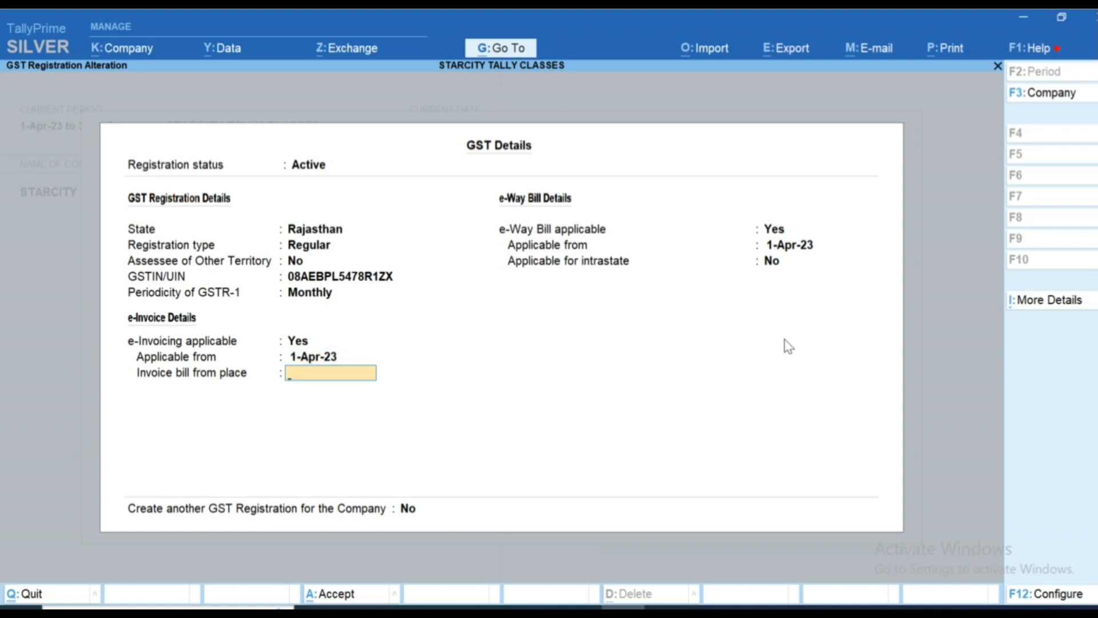
type("Churu")
key("Return")
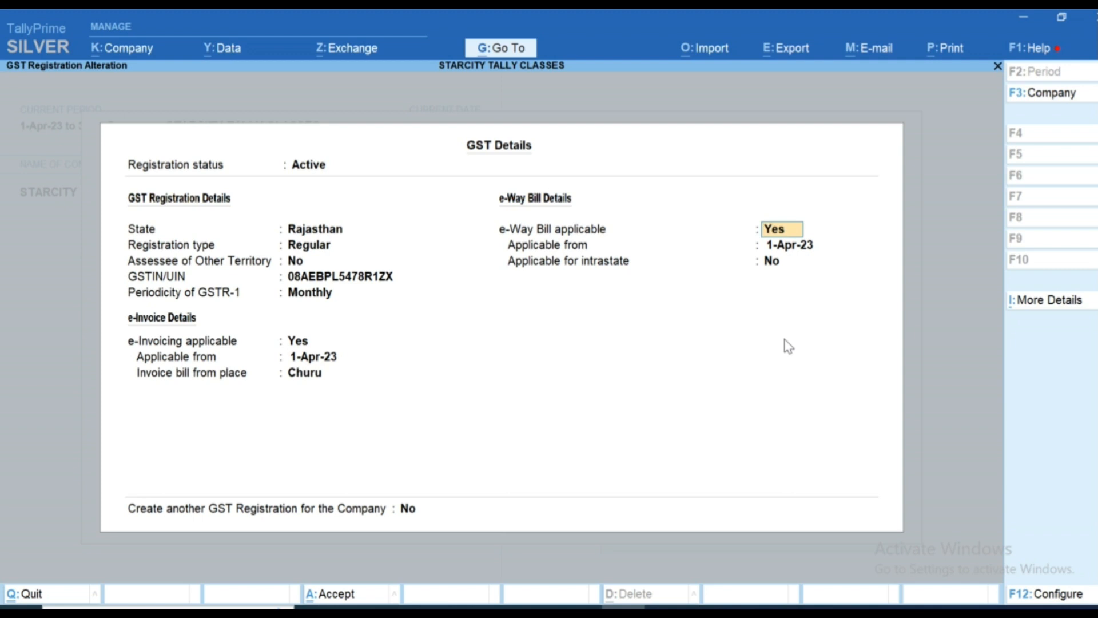
Step: Keep e-Way Bill applicable from 1-Apr-23, set it applicable for intrastate to Yes, and save the GST registration
key("Return")
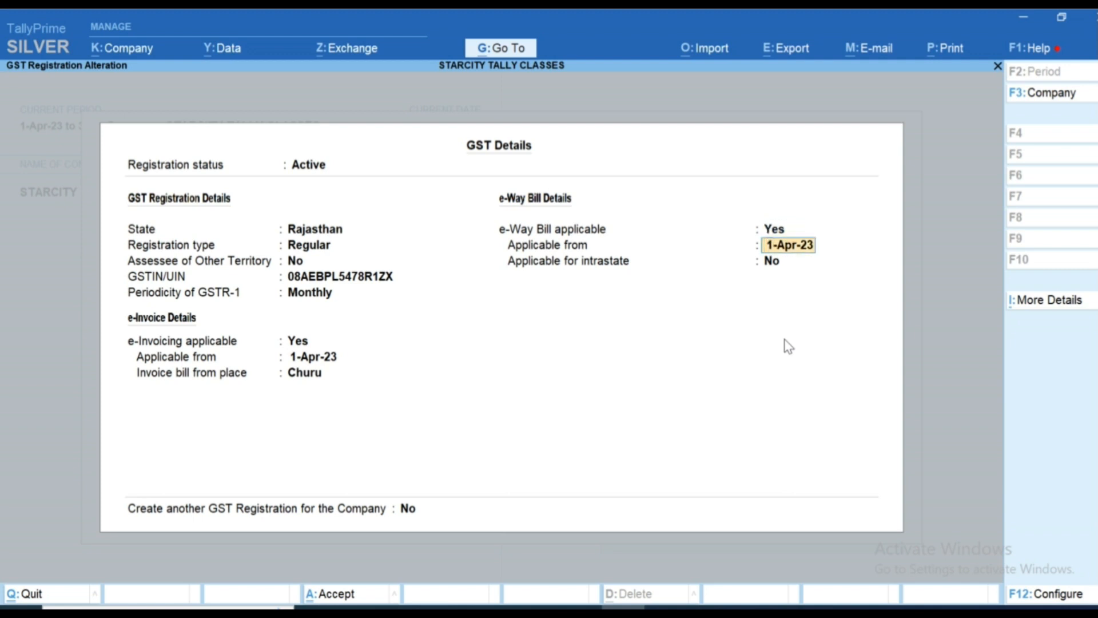
key("Return")
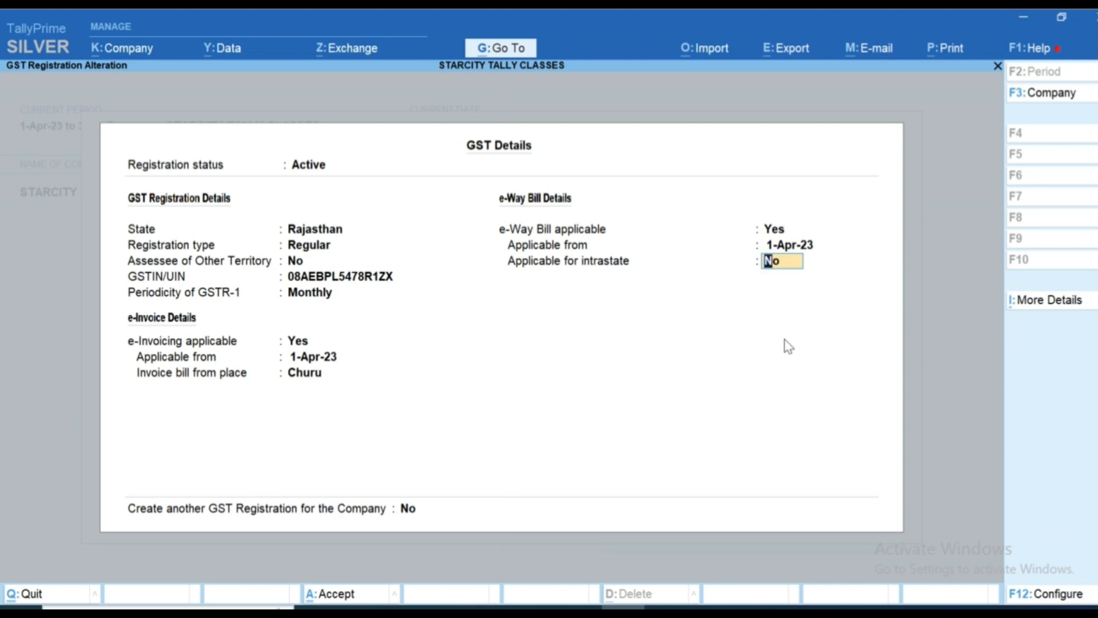
type("y")
key("Return")
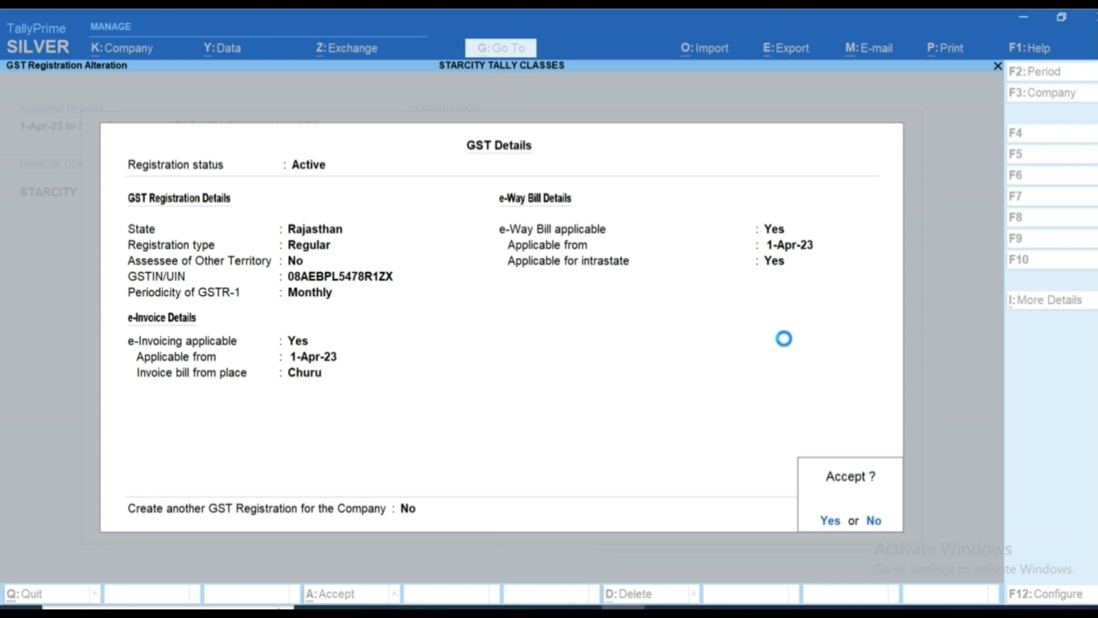
key("y")
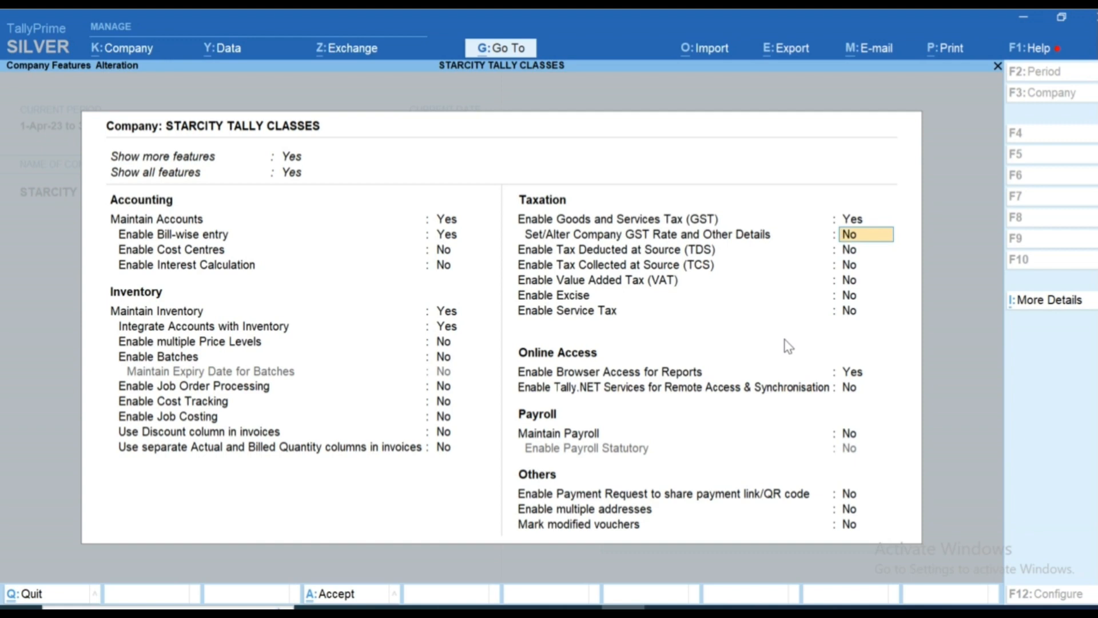
Step: Set the company GST rate and other details option to Yes and choose Specify Details Here for the HSN/SAC details
key("y")
key("Return")
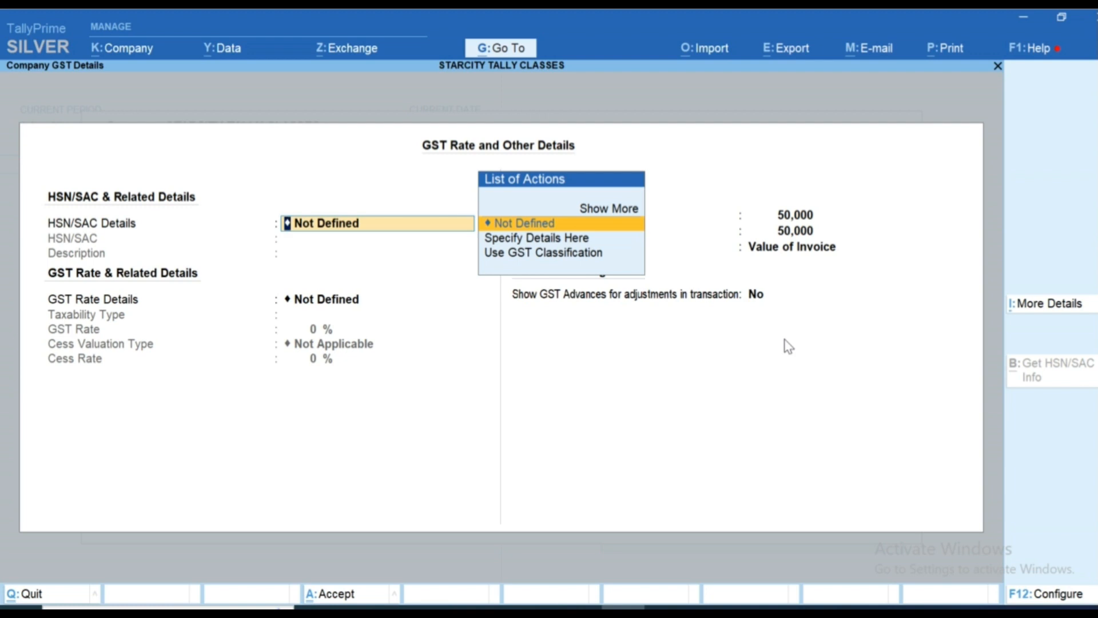
key("Up")
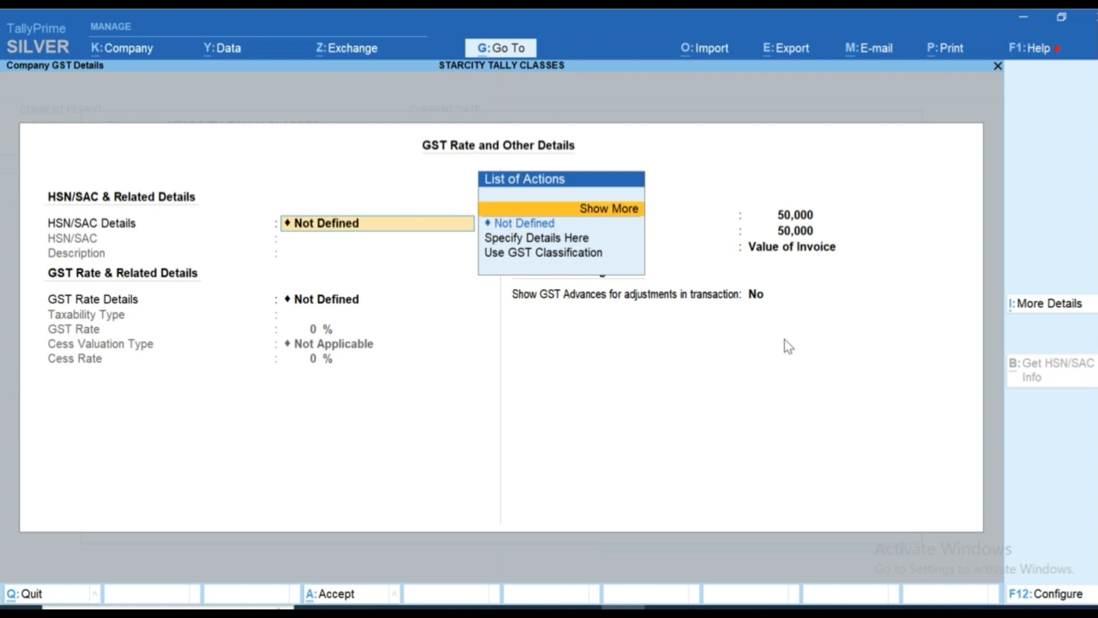
key("Down")
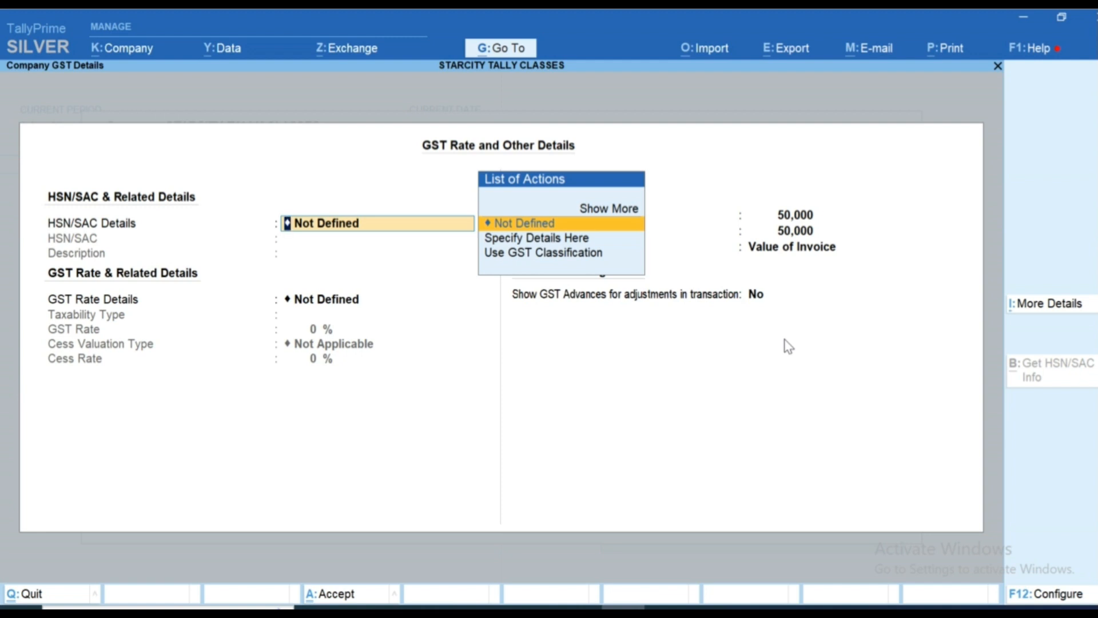
key("Down")
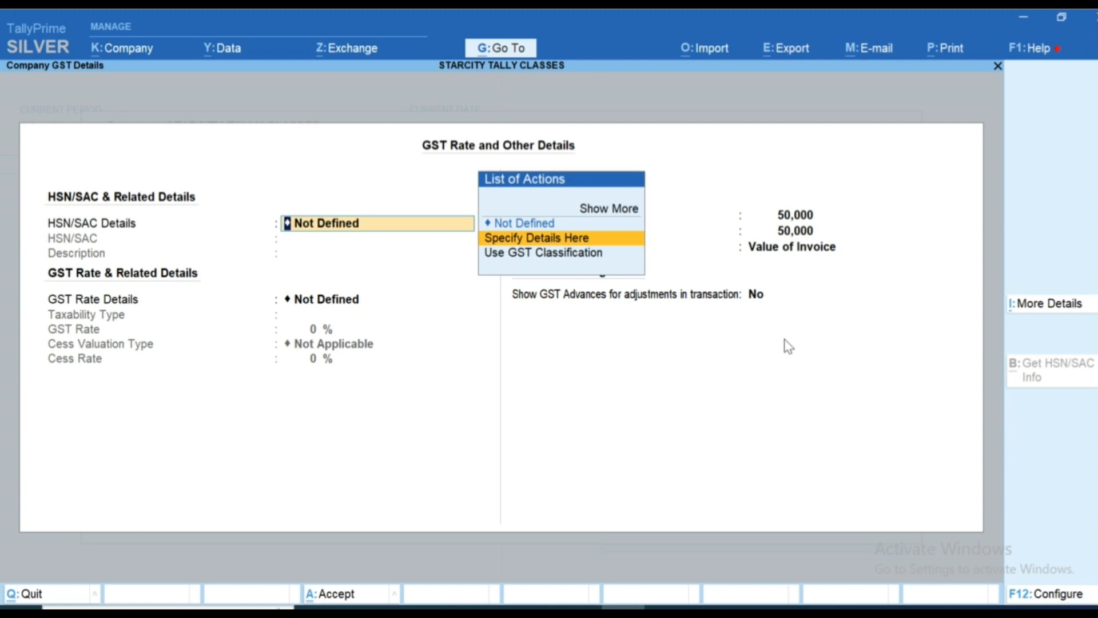
key("Return")
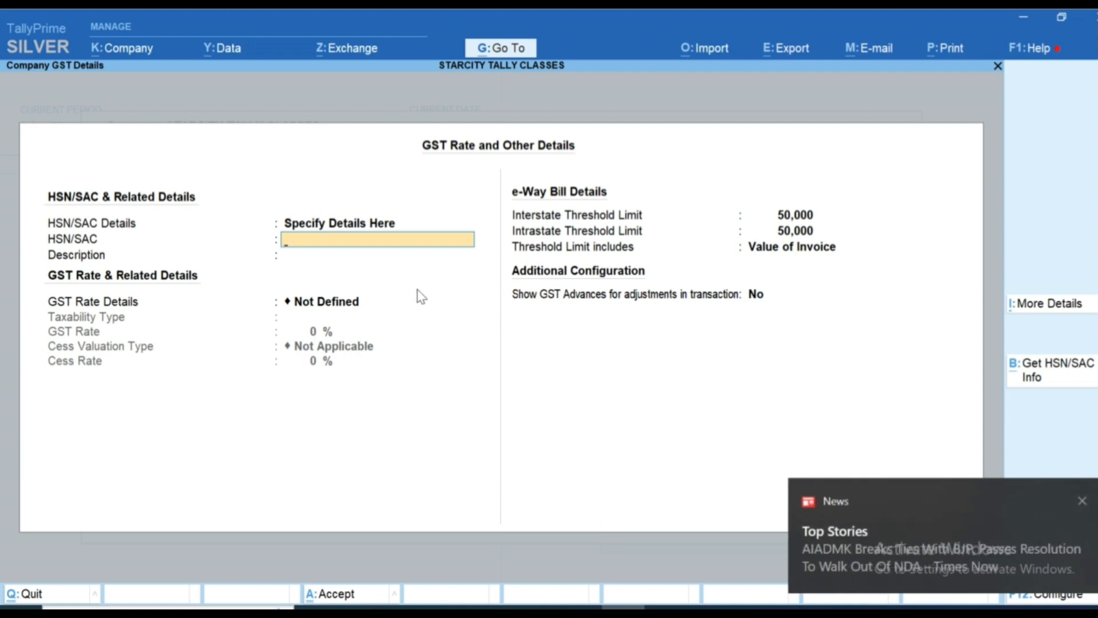
Step: Enter HSN/SAC code 995852 with the description Colgate and make the GST details effective from 1-Apr-23
key("BackSpace")
key("Return")
type("995852")
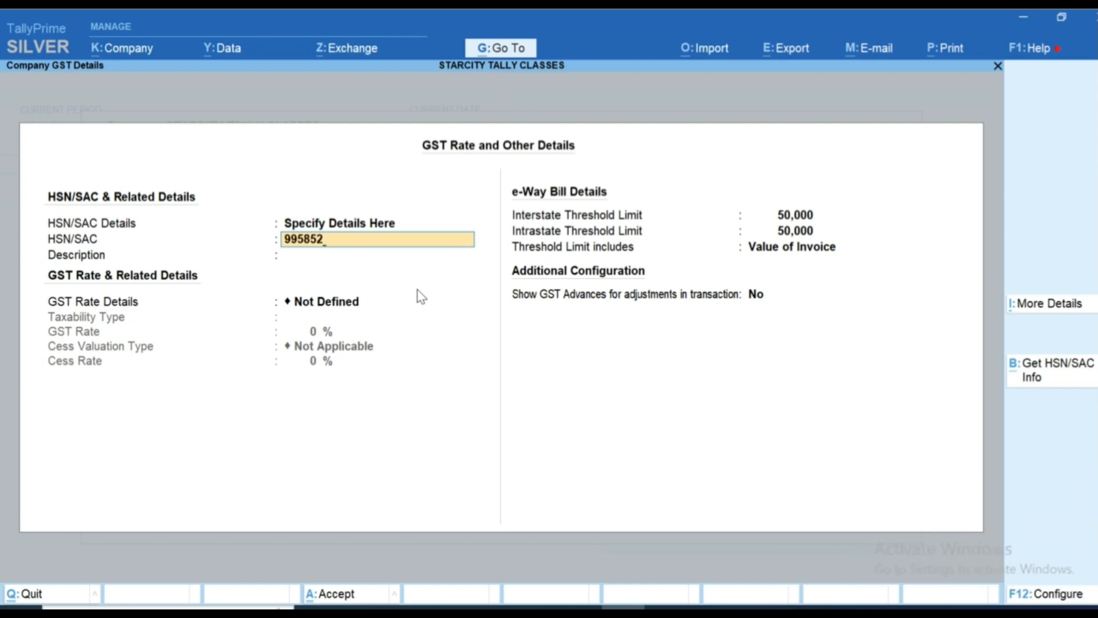
key("Return")
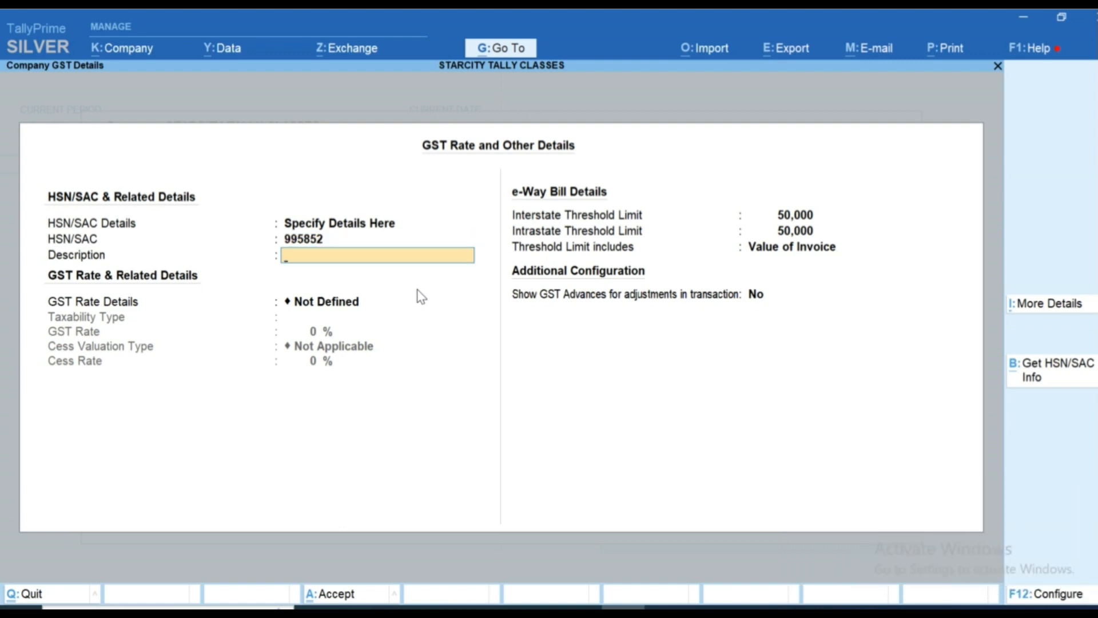
type("Colgate")
key("ctrl+a")
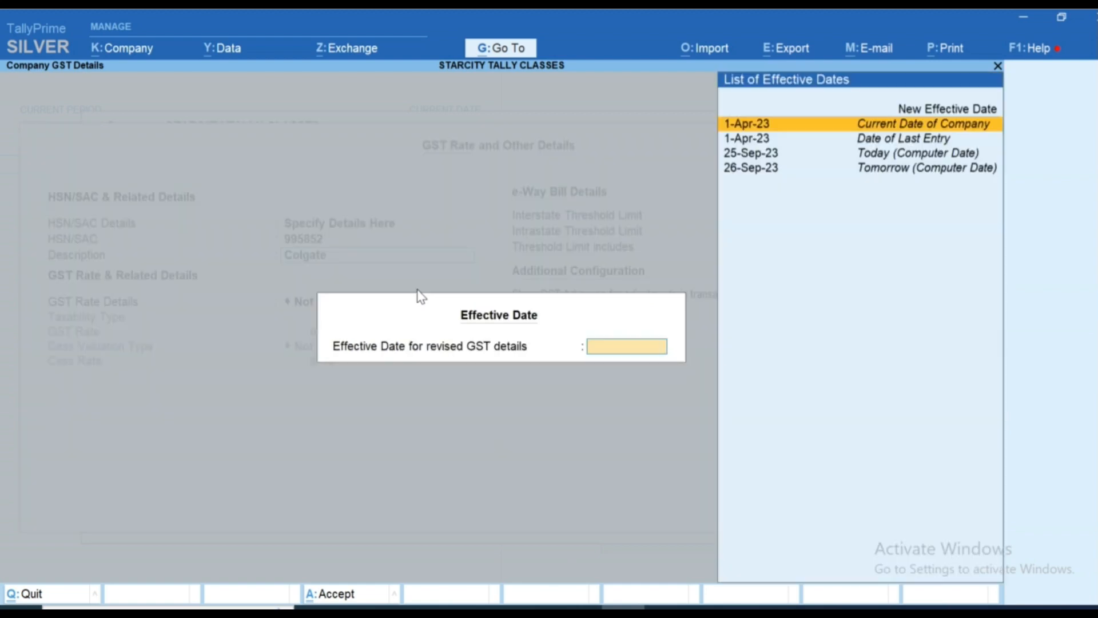
key("Return")
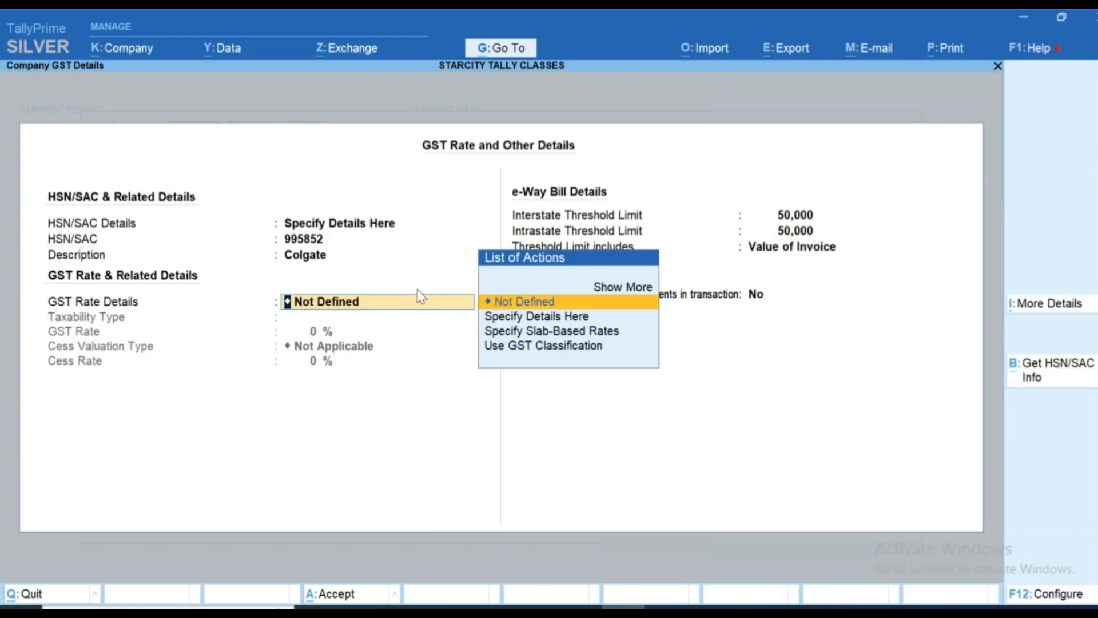
Step: Specify the company GST rate details here as Taxable at 18% with cess valuation Not Applicable, effective from 1-Apr-23
key("Down")
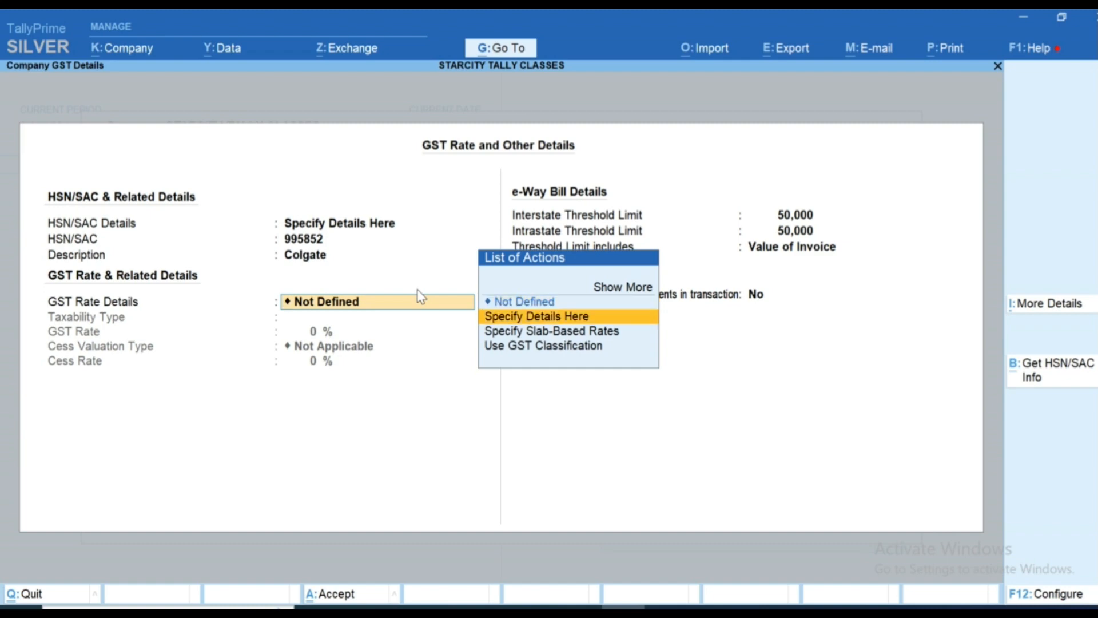
key("Return")
key("Return")
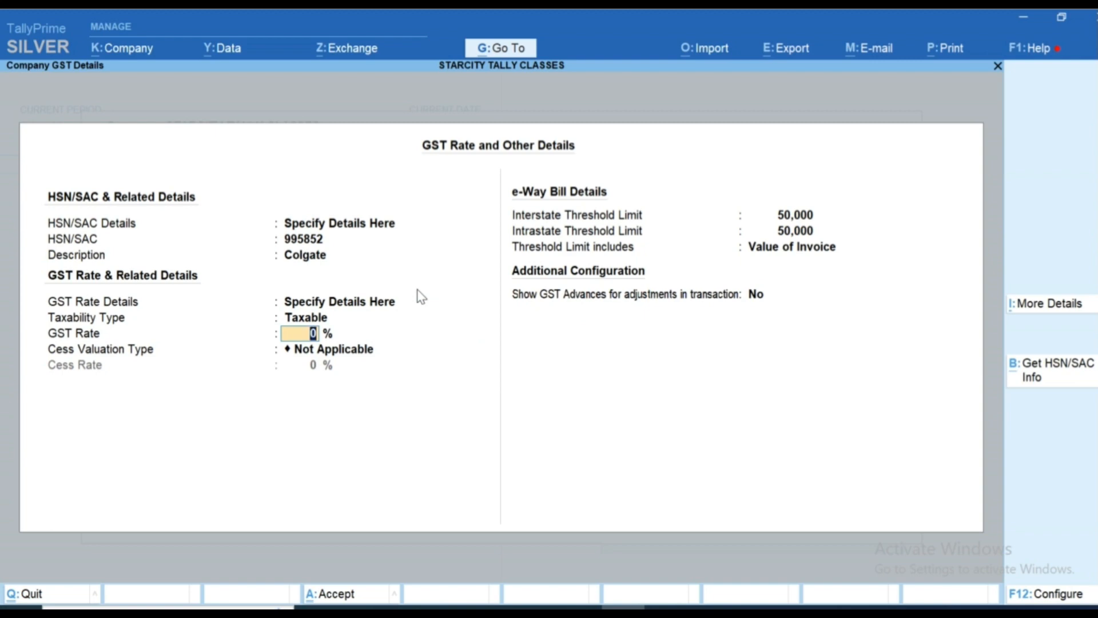
type("18")
key("Return")
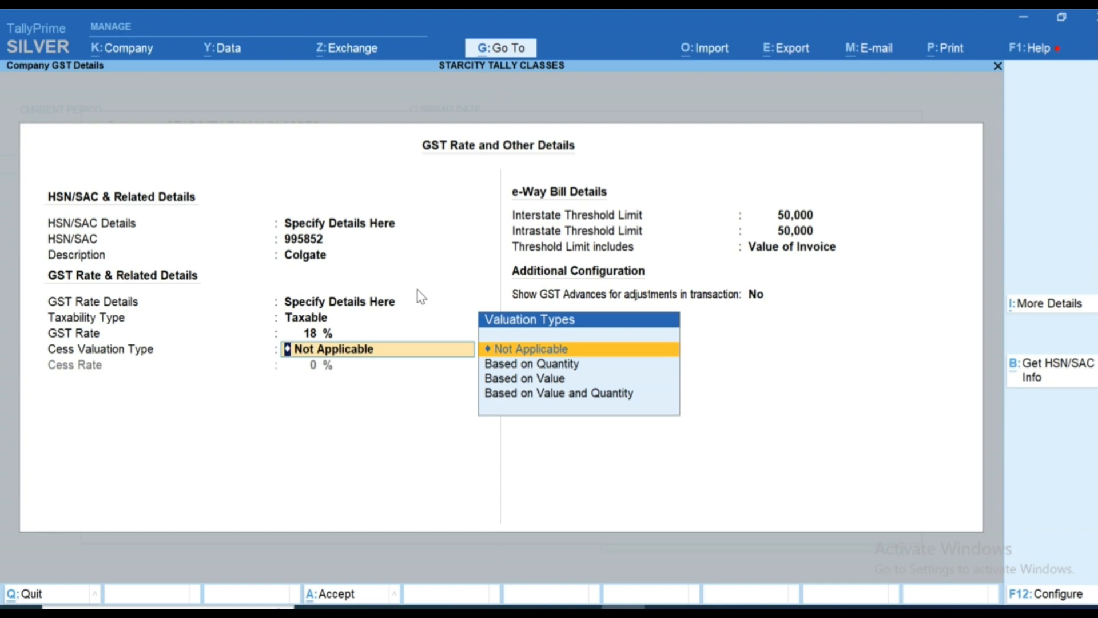
key("Return")
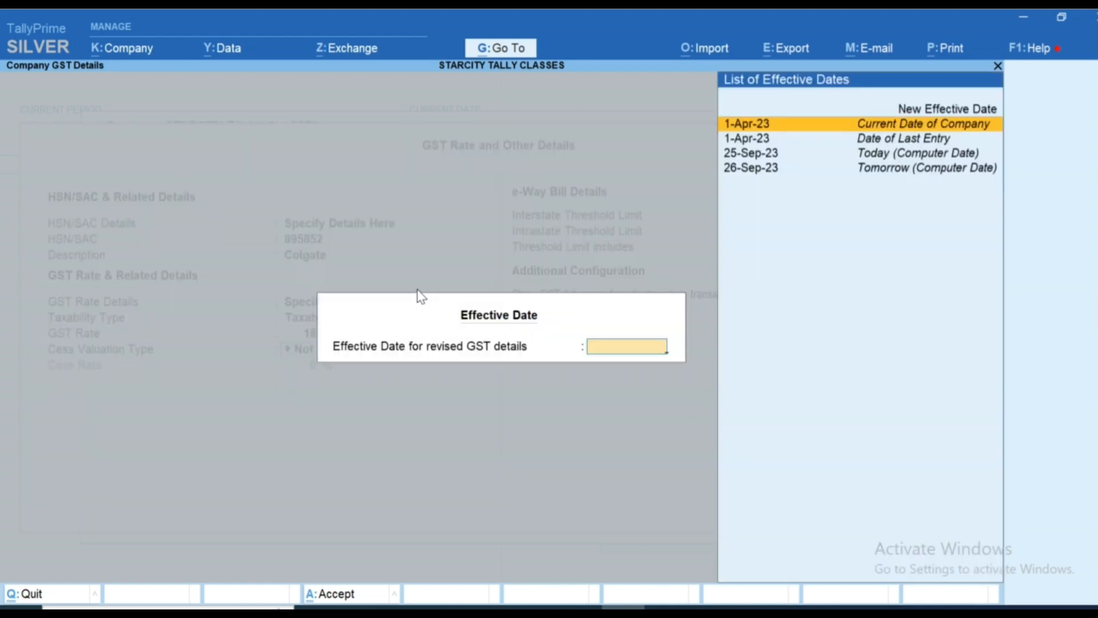
key("Return")
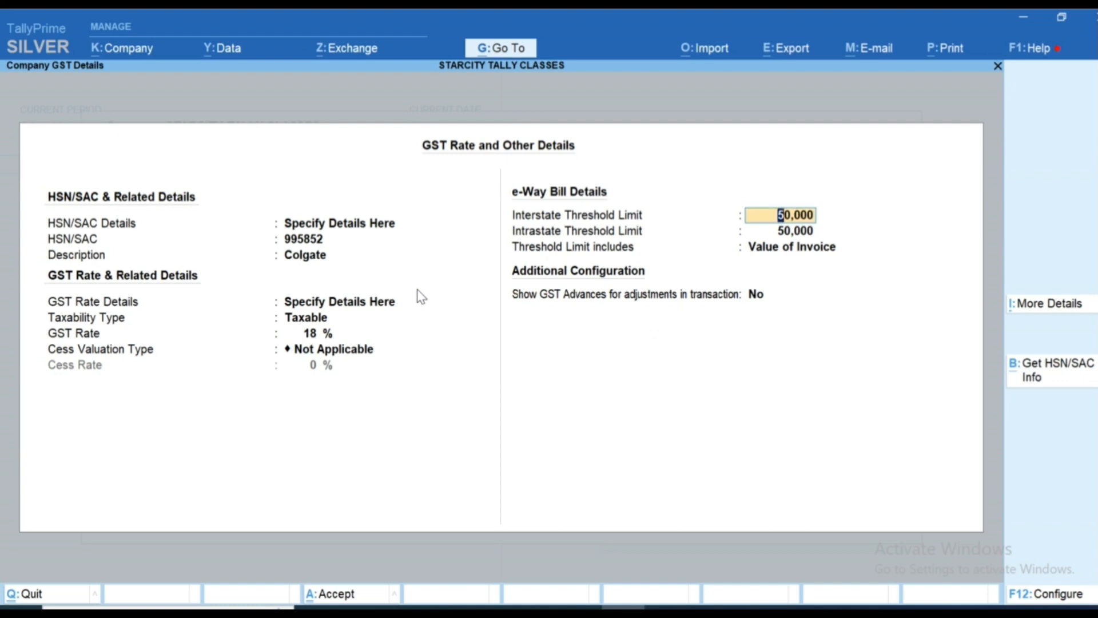
Step: Keep both e-Way Bill threshold limits at 50,000 and GST advances at No, and save the company features, choosing Accept Master
key("Return")
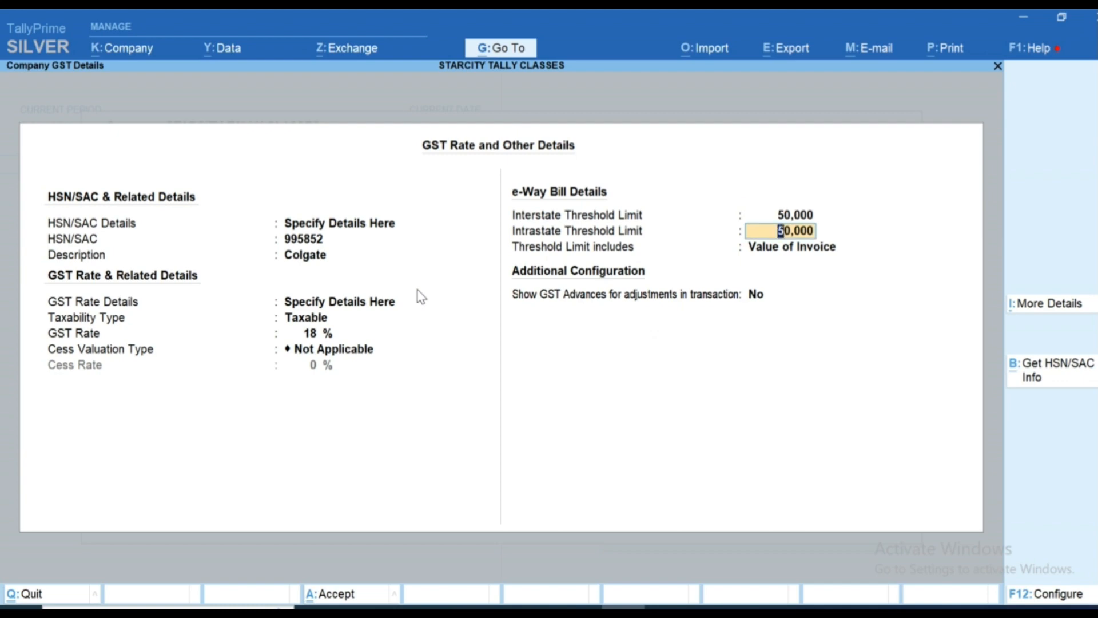
key("Return")
key("Return")
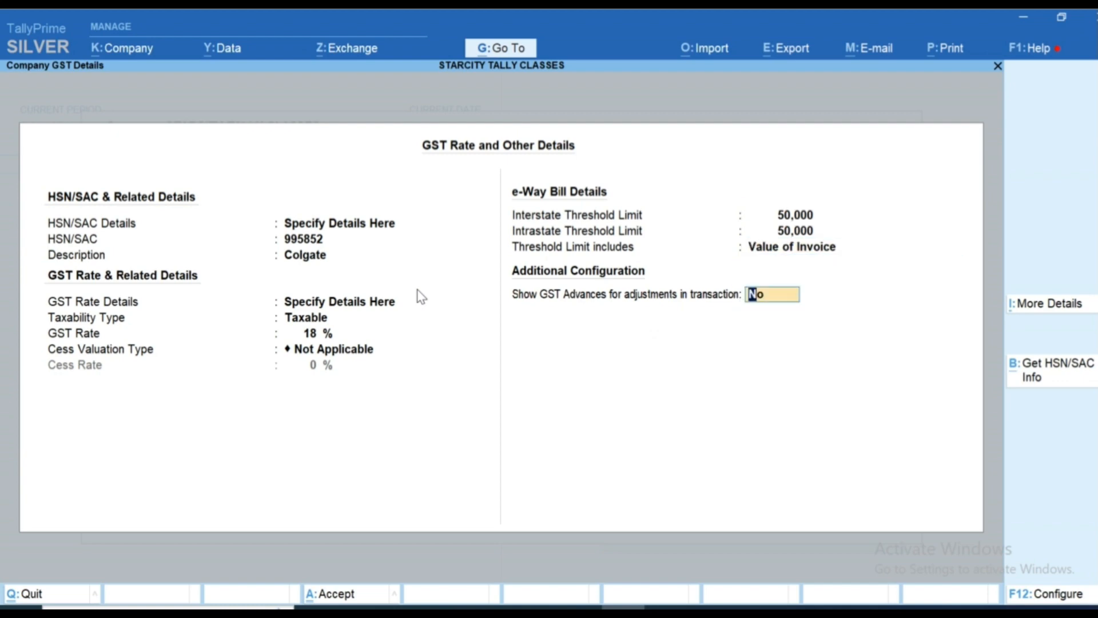
key("Return")
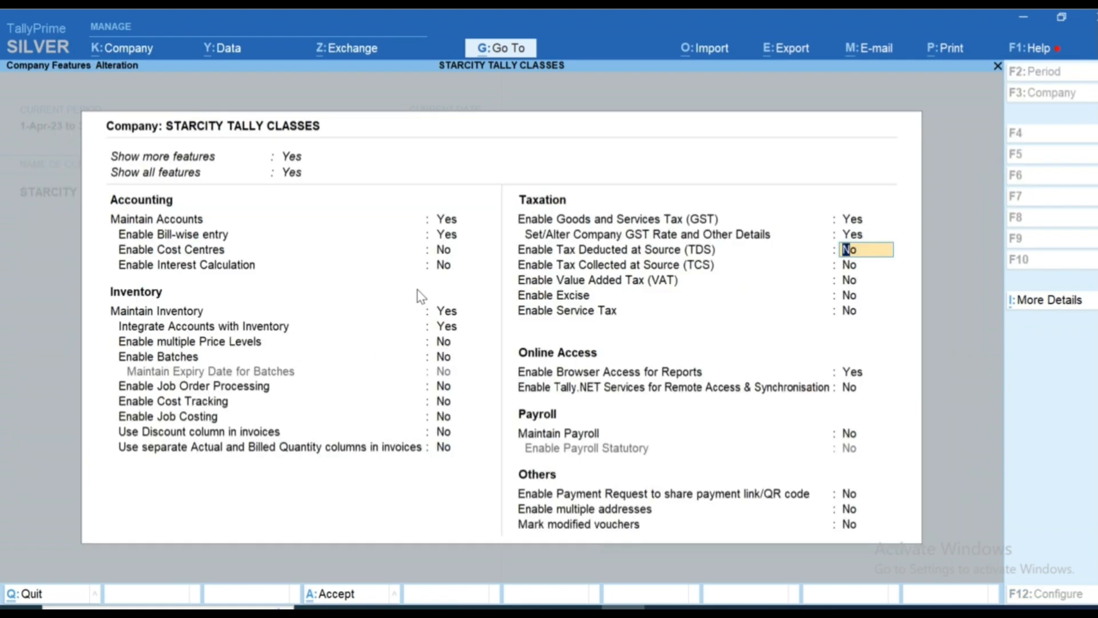
key("ctrl+a")
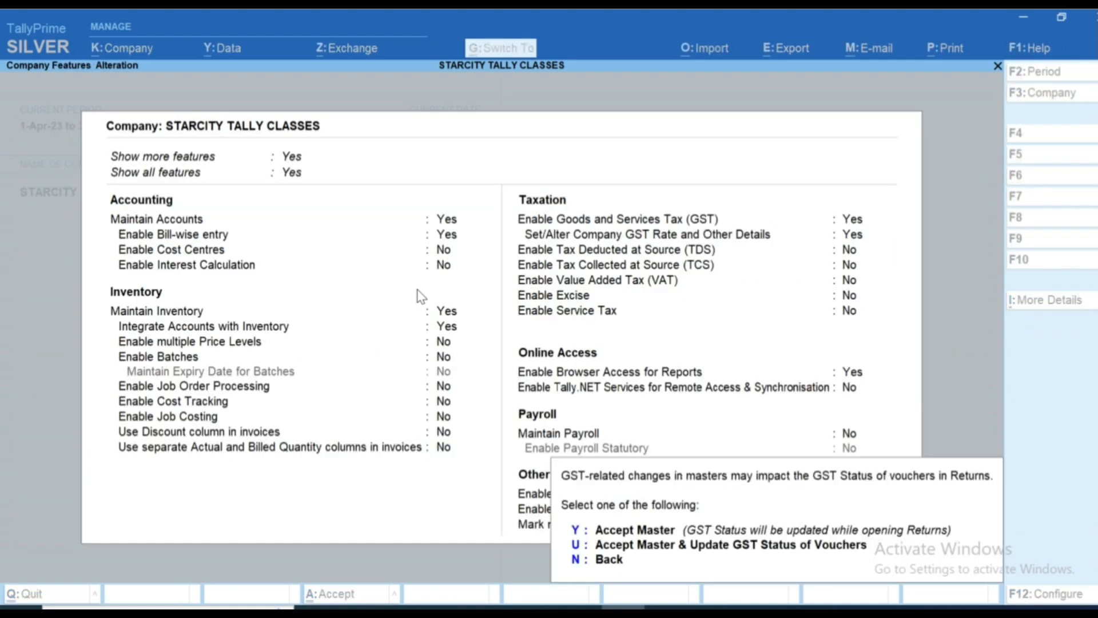
key("y")
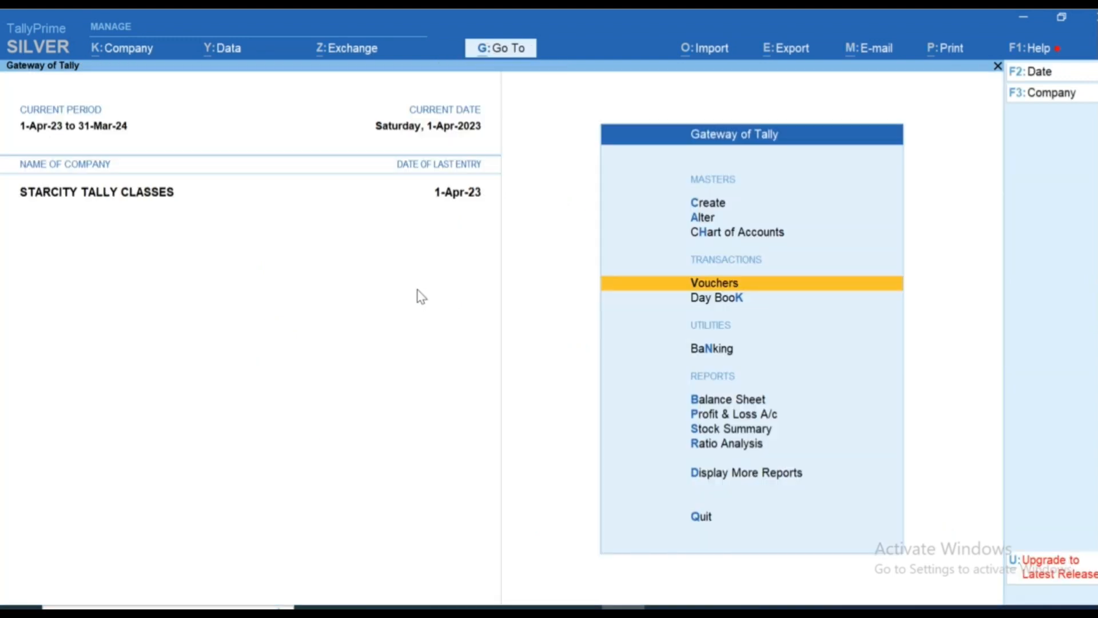
Step: Start a purchase voucher with Rohit & Company Jaipur as the party account and accept the party details
key("Return")
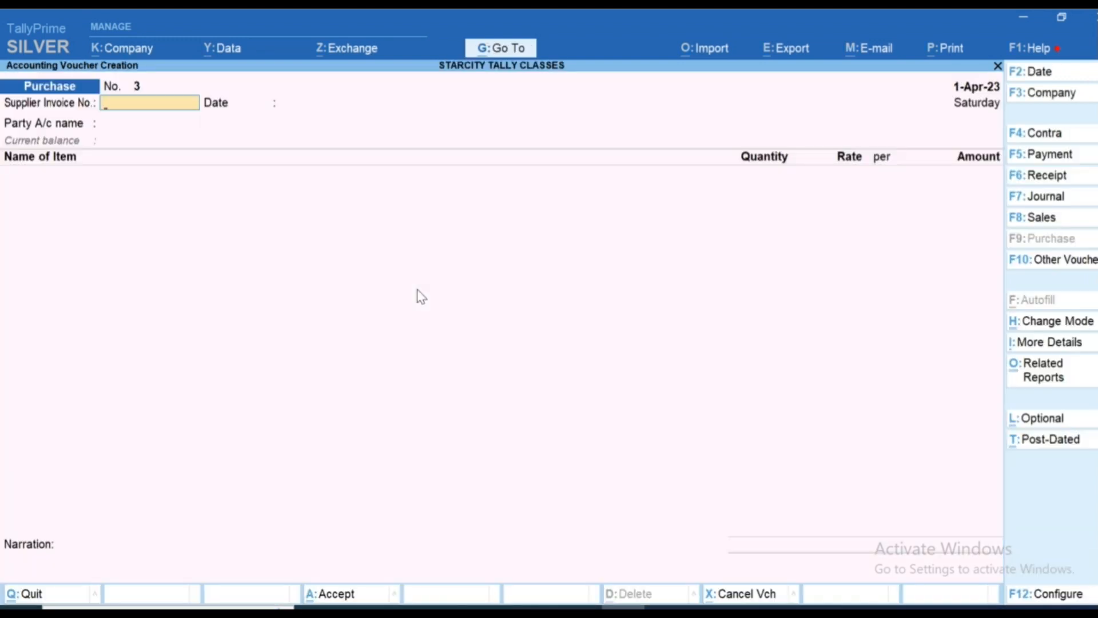
key("Return")
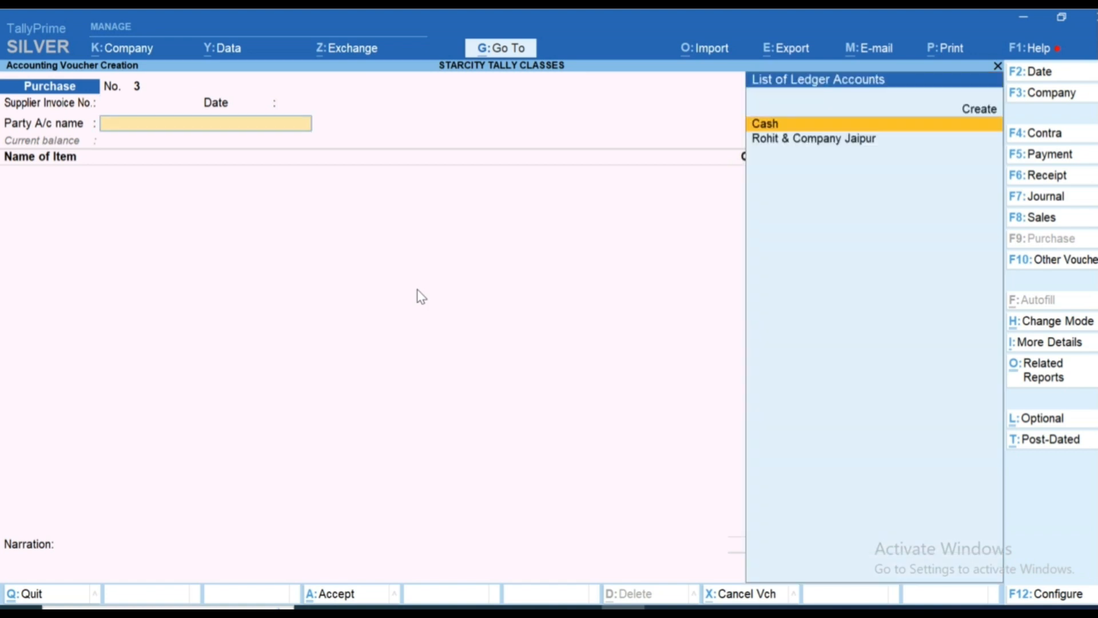
key("Down")
key("Return")
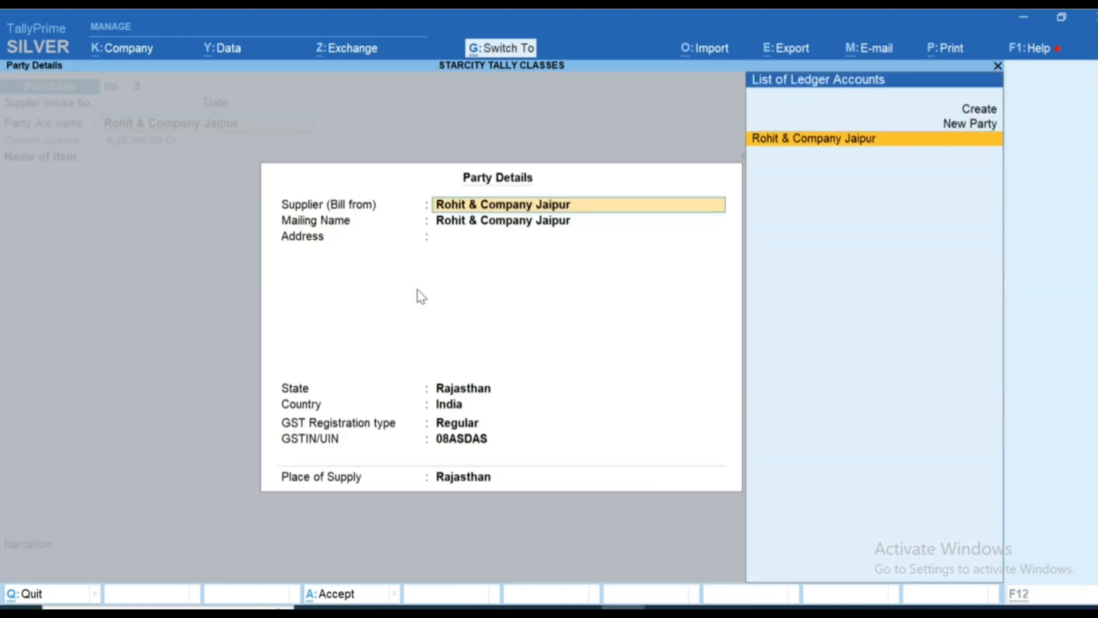
key("ctrl+a")
Step: Start creating a stock item named Colgate from the voucher's item list, under Primary with nos as the unit
key("Down")
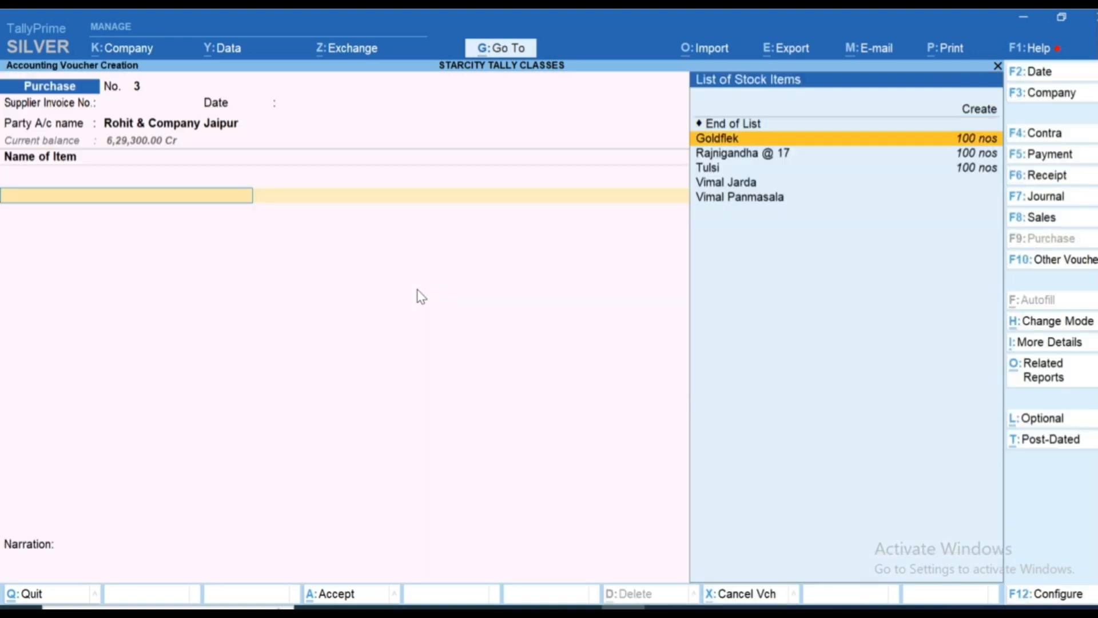
key("Down")
key("alt+c")
type("Colgate")
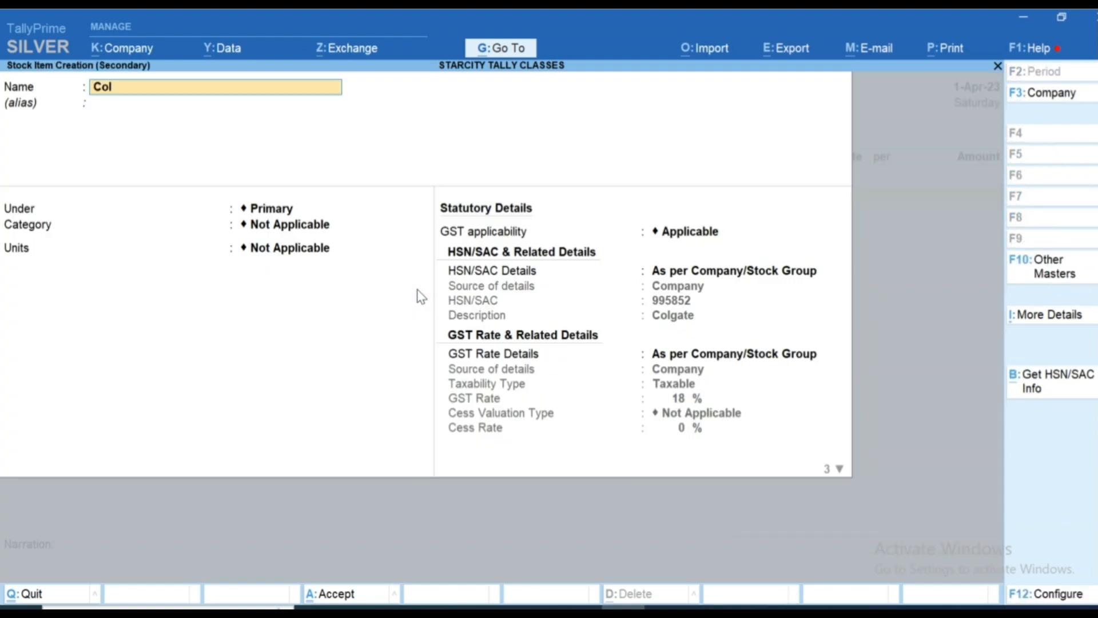
key("Return")
key("Return")
key("Return")
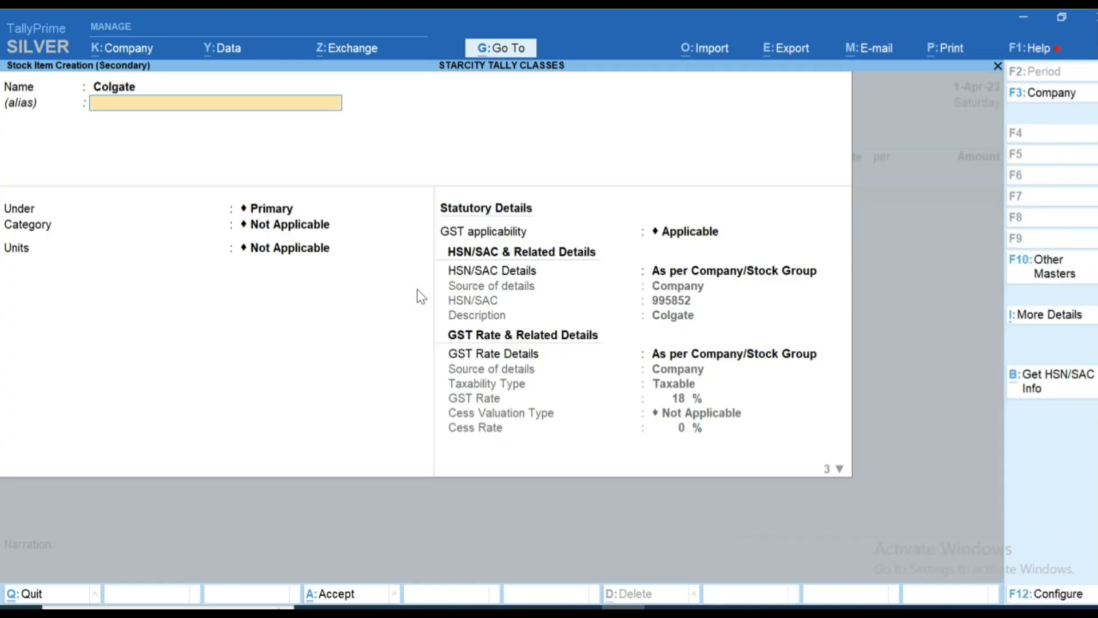
key("Return")
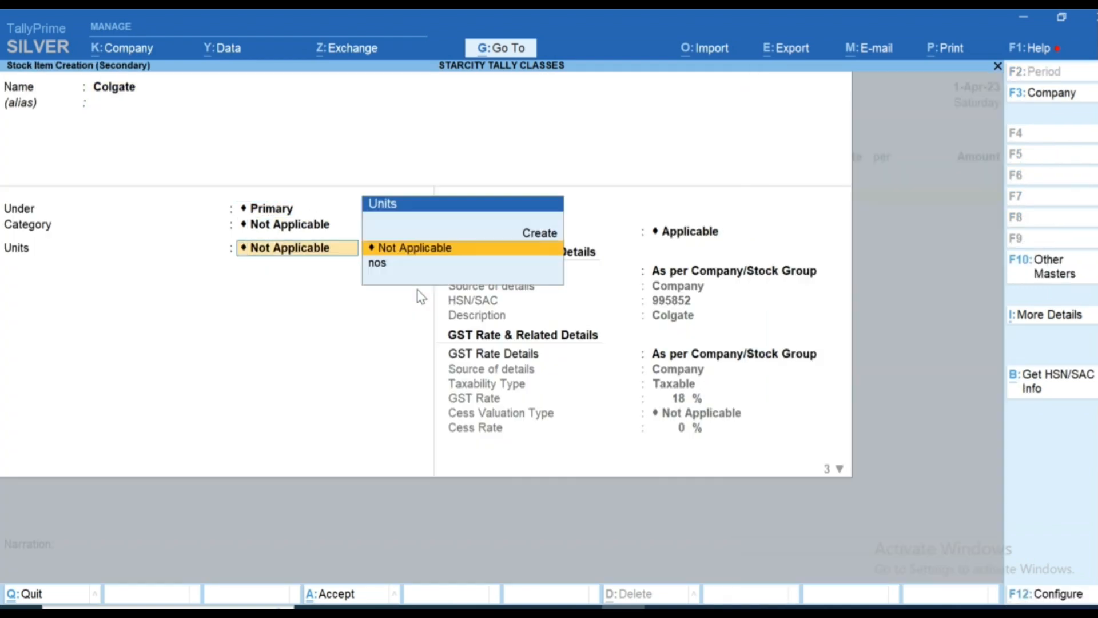
key("Down")
key("Return")
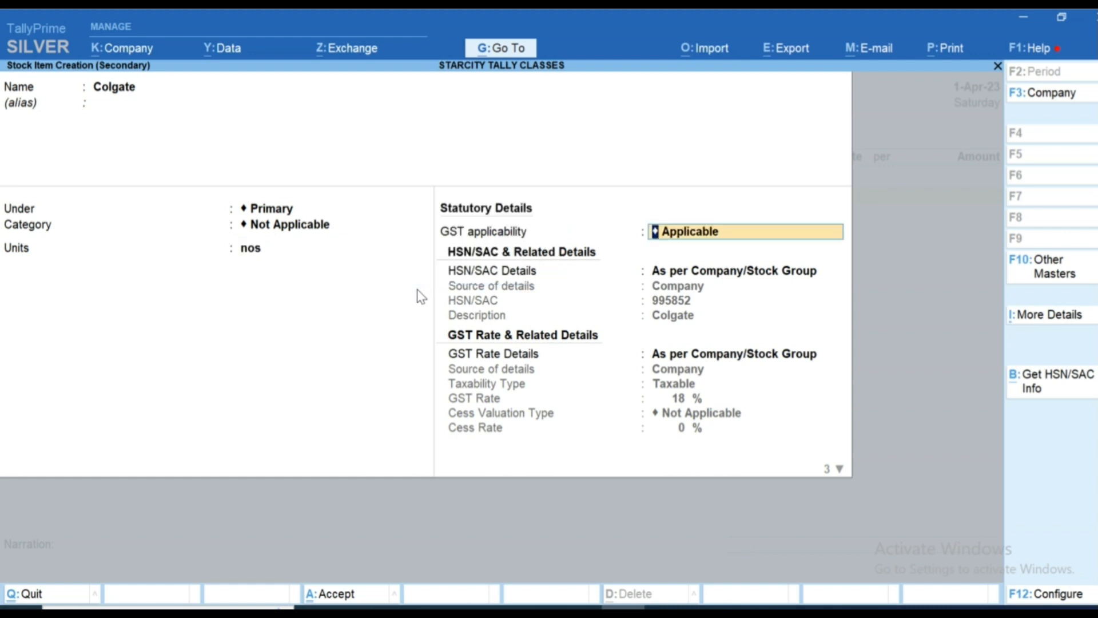
Step: Keep GST applicable for Colgate, try Specify Details Here for its HSN/SAC details, and return them to As per Company/Stock Group
key("Return")
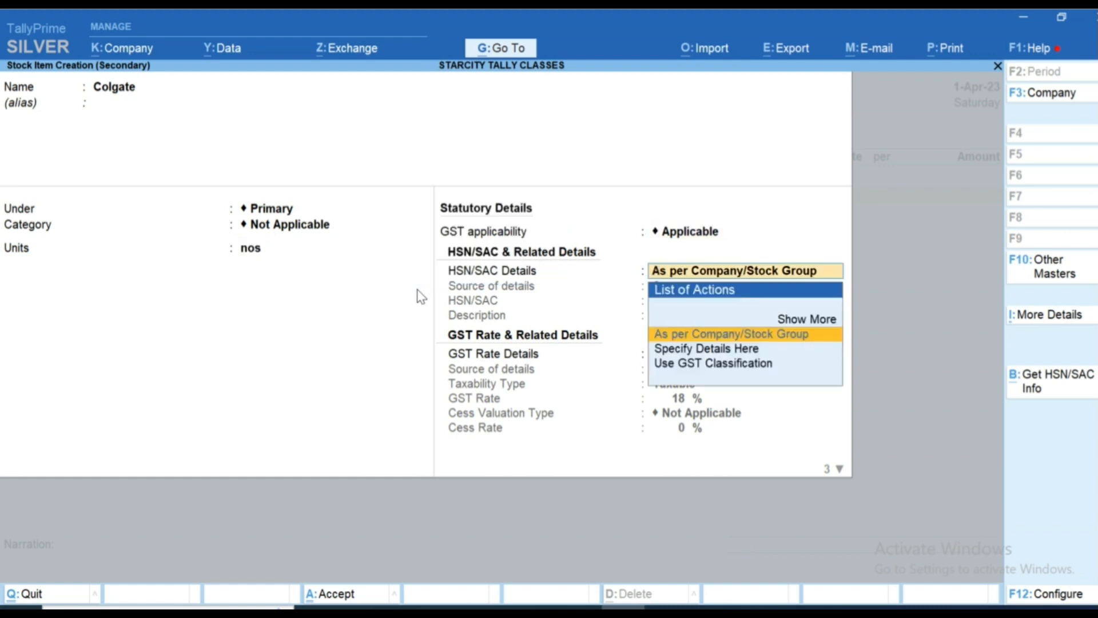
key("Down")
key("Return")
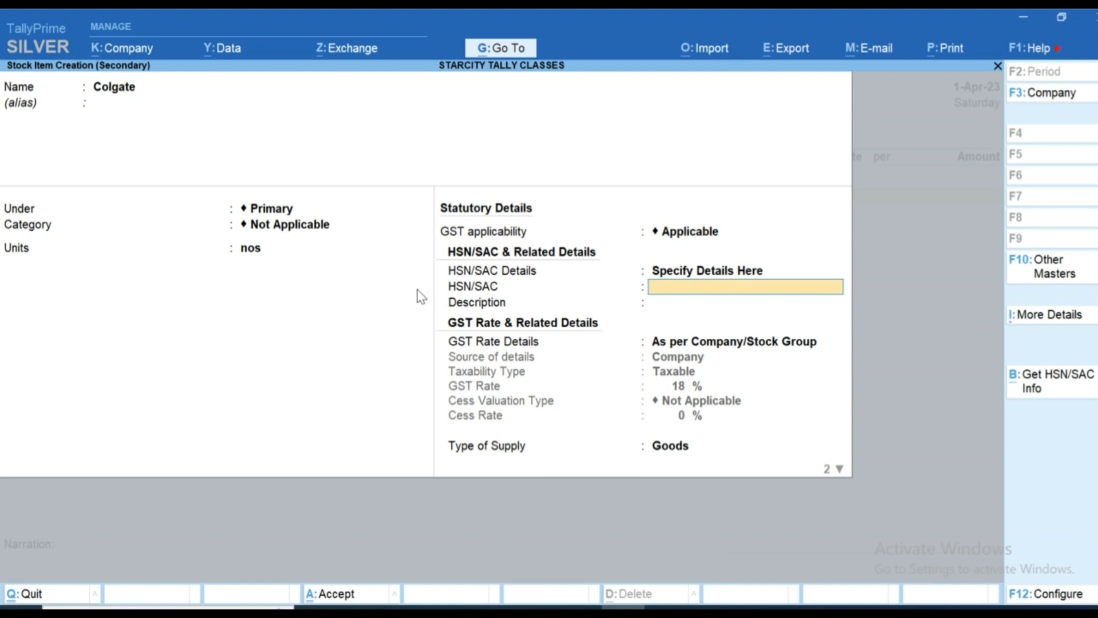
key("BackSpace")
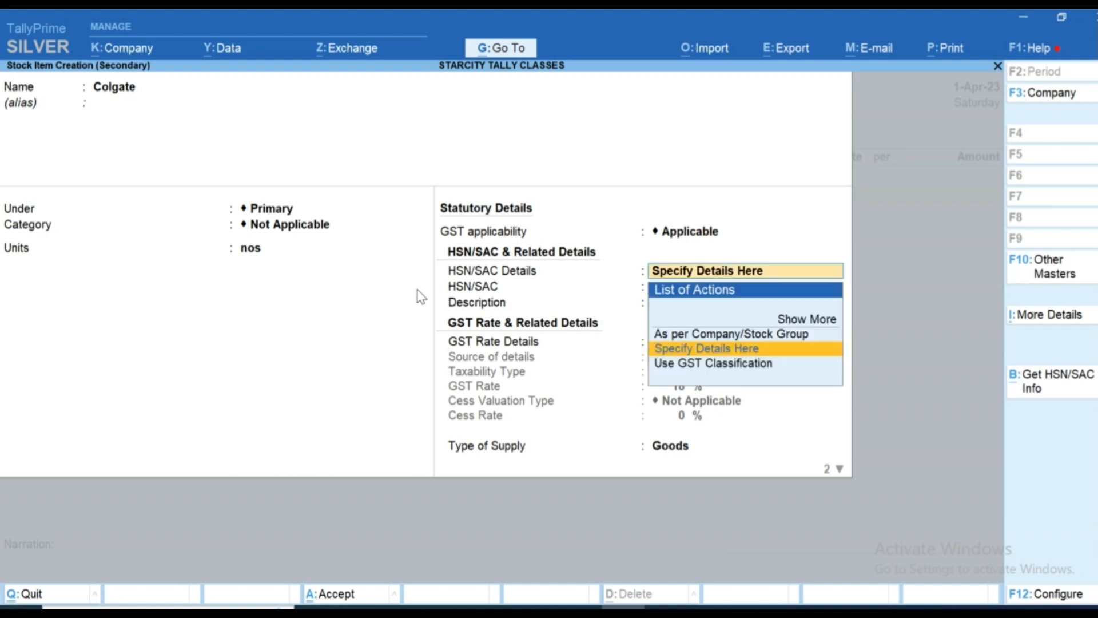
key("Up")
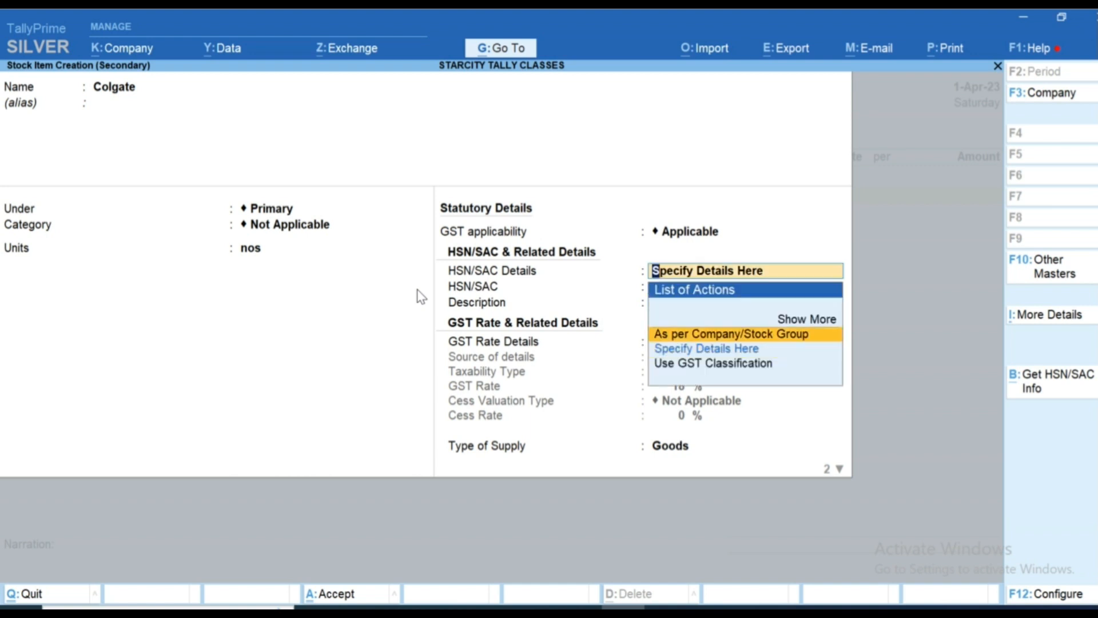
key("Return")
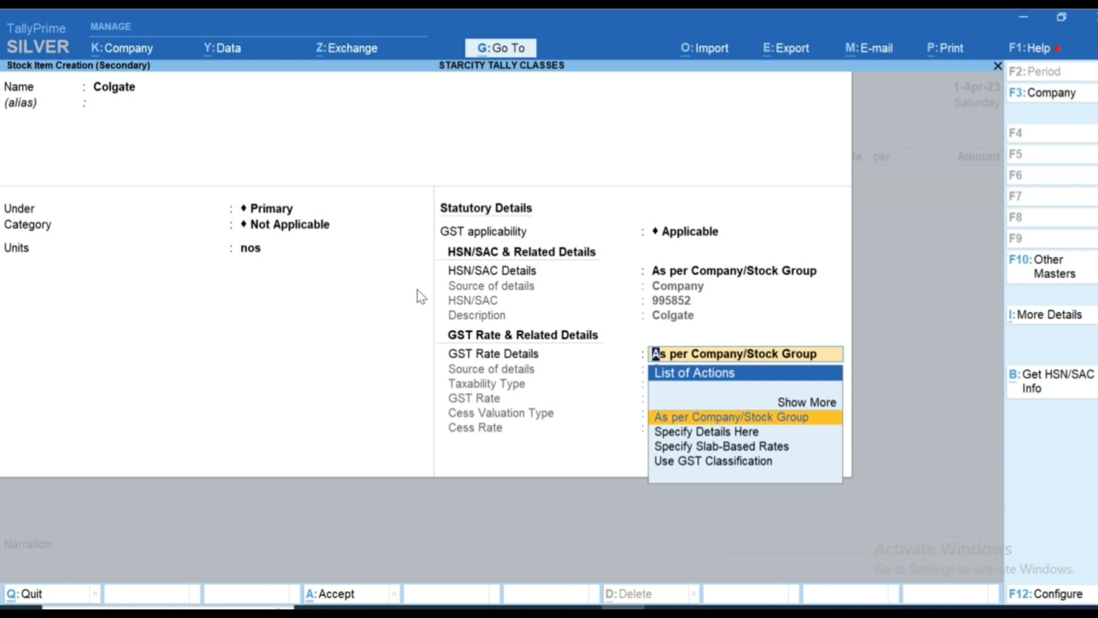
Step: Look through the GST rate details options for Colgate and keep As per Company/Stock Group
key("Down")
key("Down")
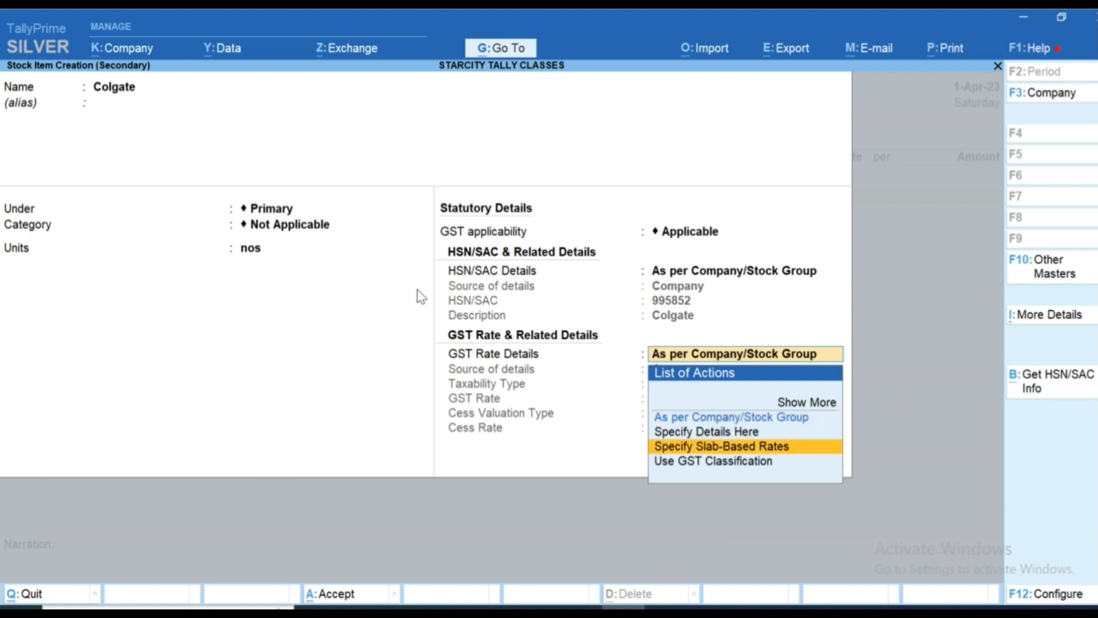
key("Up")
key("Up")
key("Return")
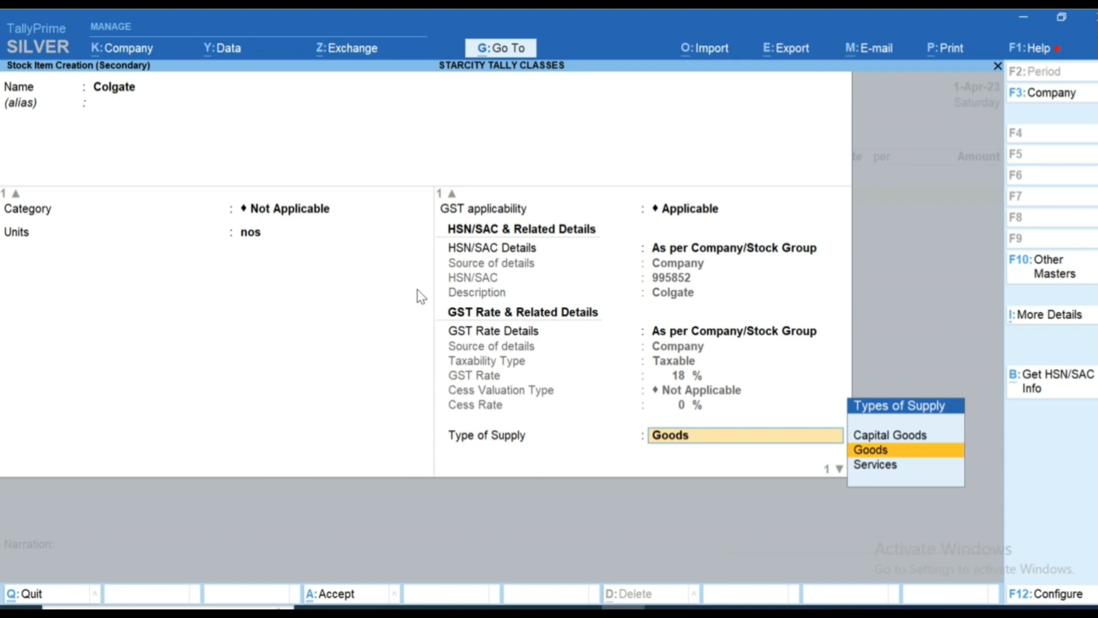
key("BackSpace")
key("BackSpace")
key("BackSpace")
key("BackSpace")
key("Return")
key("Return")
key("Return")
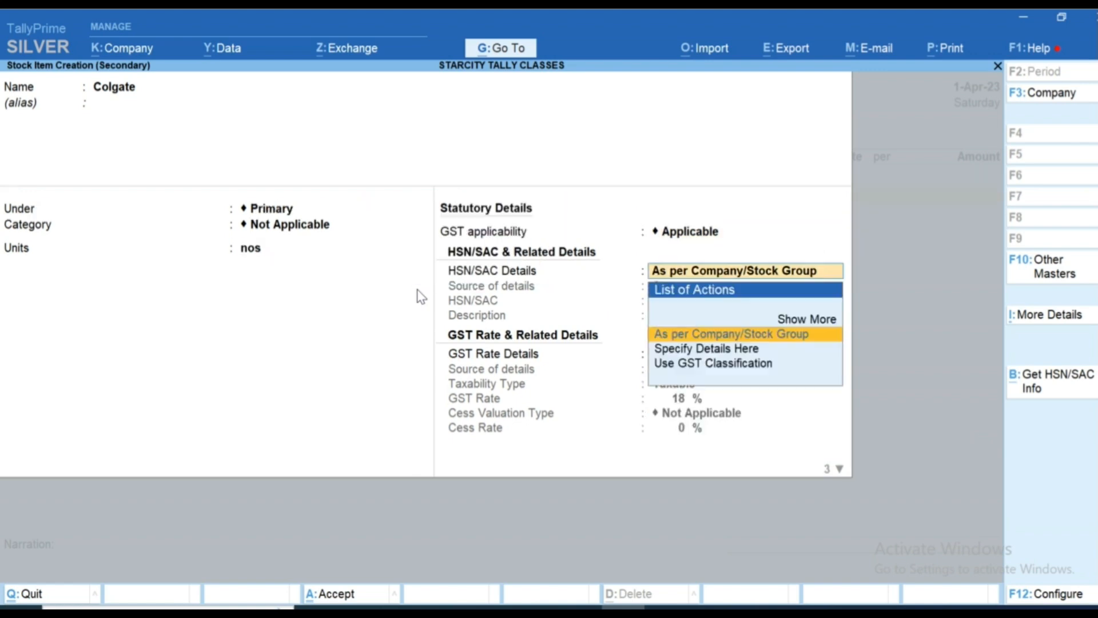
Step: Open the company features from the stock item, keep GST enabled and accept the existing GST registration details
key("F11")
key("Down")
key("Down")
key("Down")
key("Down")
key("Down")
key("Down")
key("Down")
key("Down")
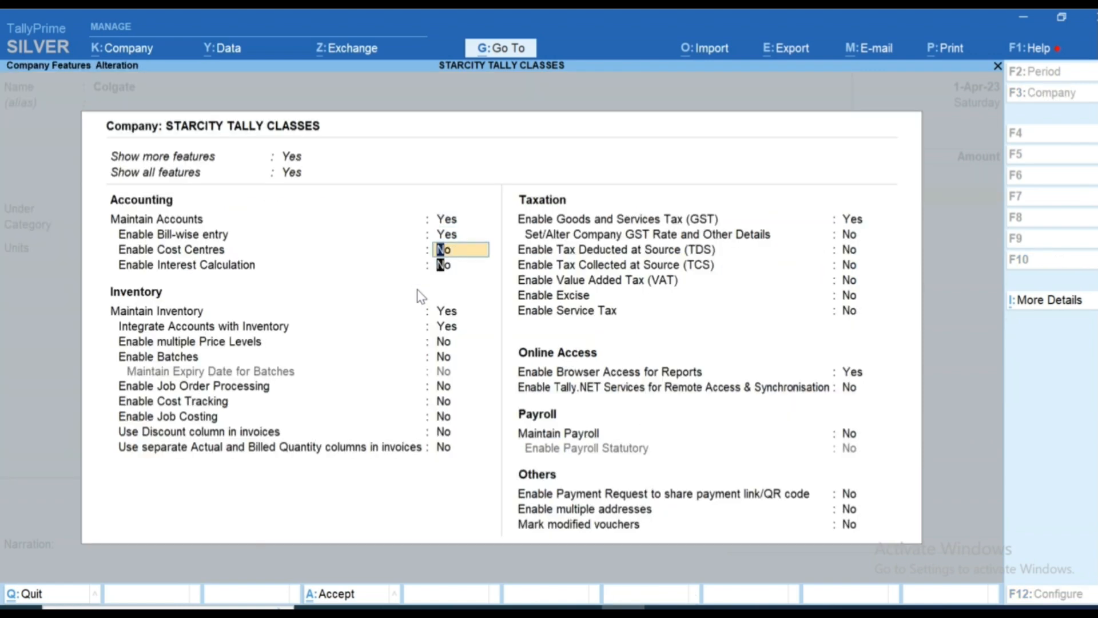
key("Return")
key("Return")
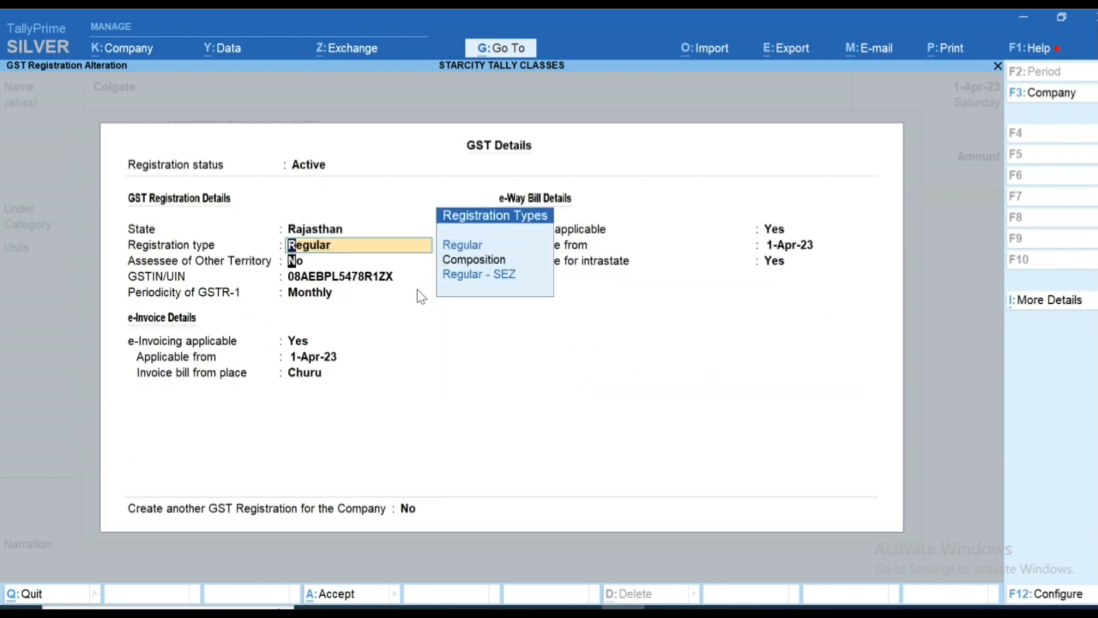
key("Return")
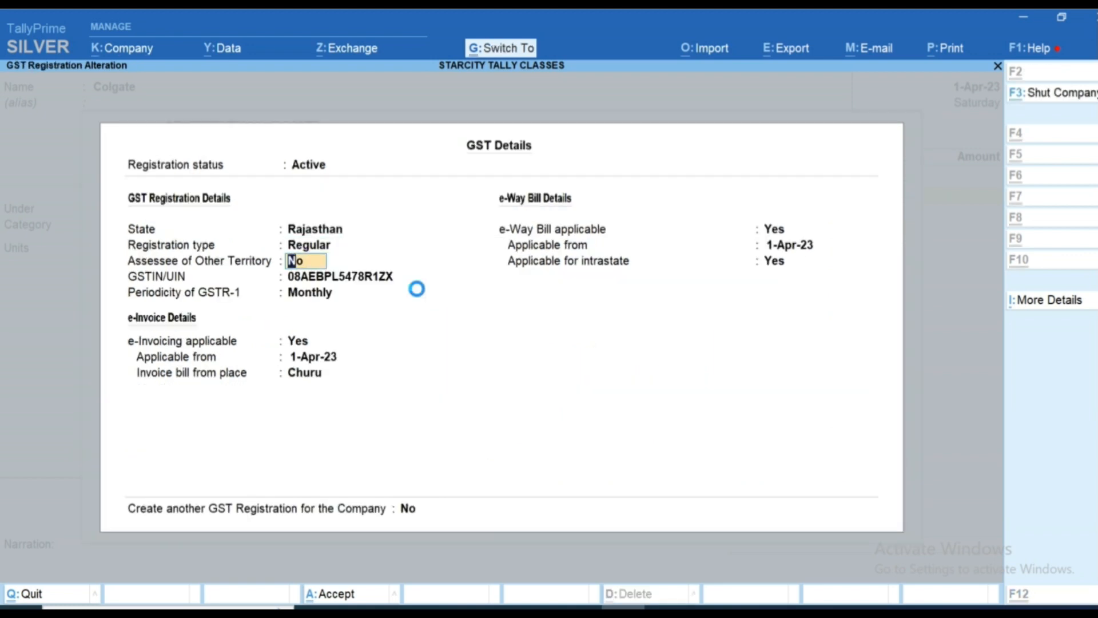
key("ctrl+a")
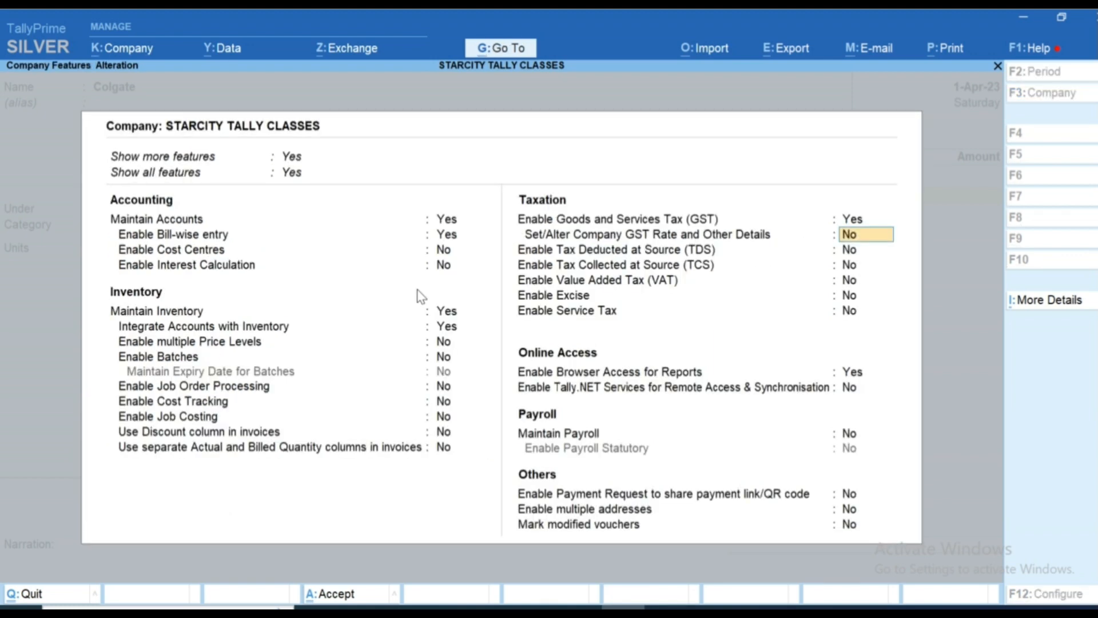
Step: Set the company GST rate and other details option to Yes and make the HSN/SAC details Not Defined, effective from 1-Apr-23
type("y")
key("Return")
key("Up")
key("Return")
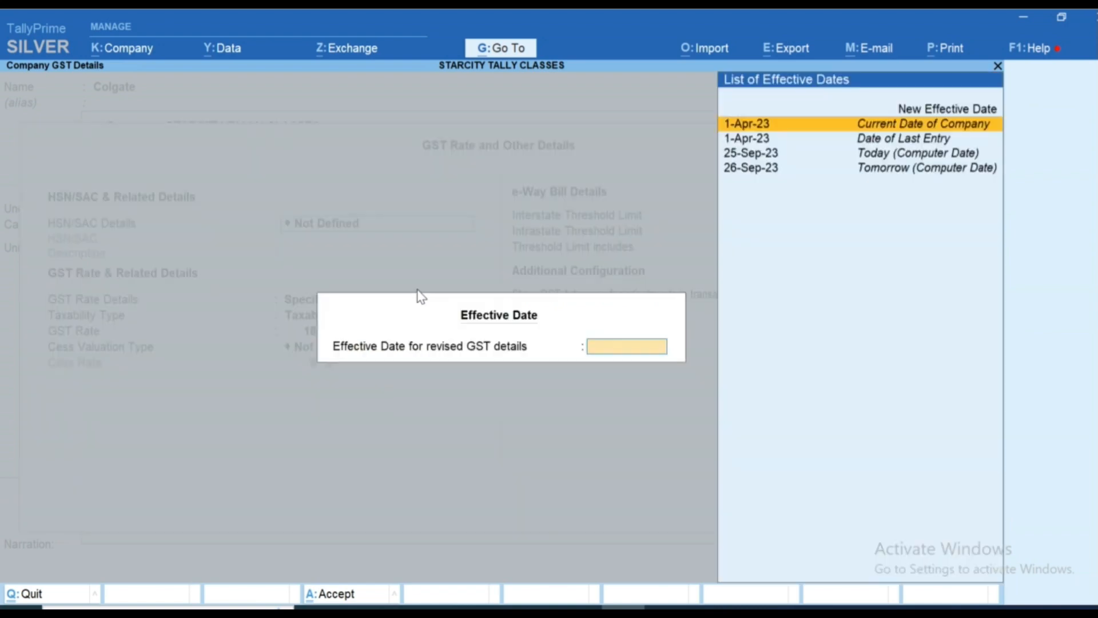
key("Return")
Step: Set the company GST rate details to Not Defined, effective from 1-Apr-23, and save the company features, accepting the master
key("Up")
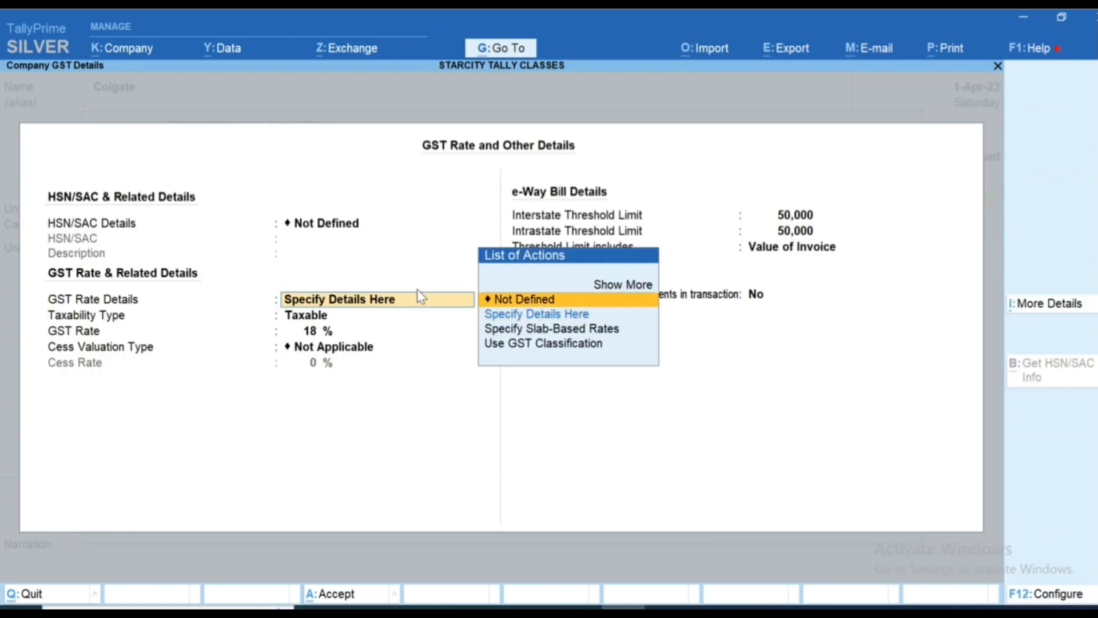
key("Return")
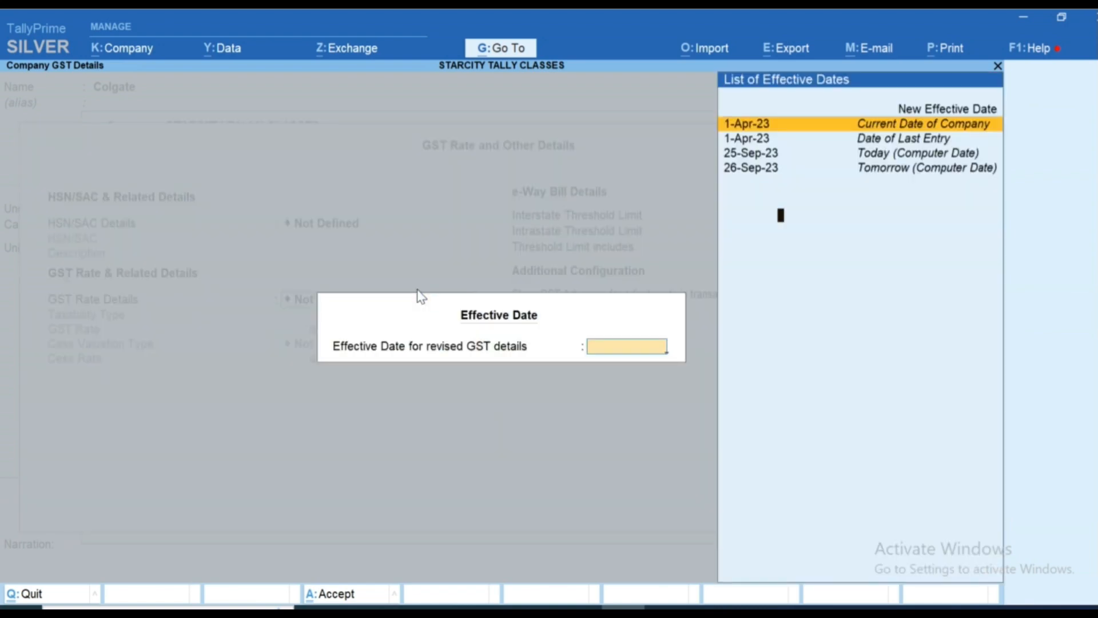
key("Return")
key("ctrl+a")
key("ctrl")
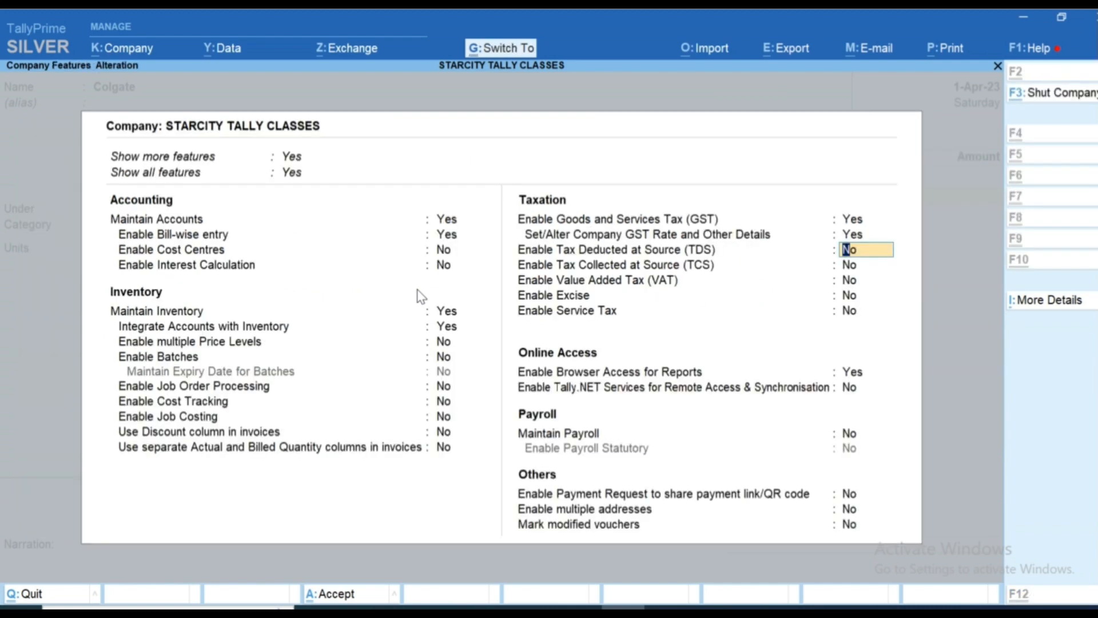
key("ctrl+a")
key("y")
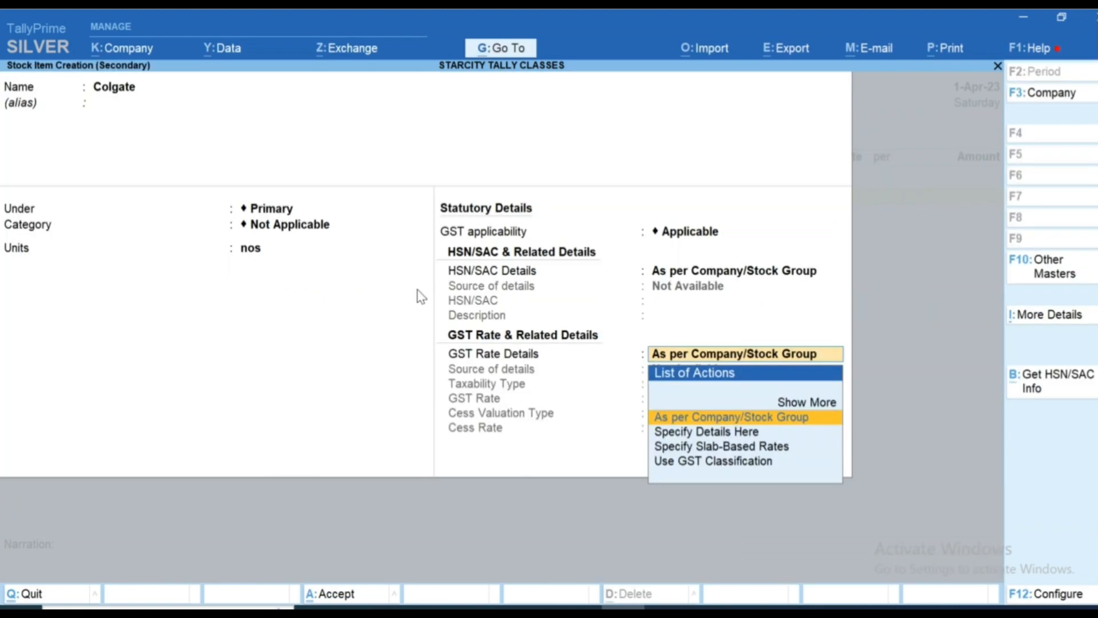
Step: Set Colgate's HSN/SAC details to Specify Details Here and enter 958475 as the HSN/SAC code
key("Return")
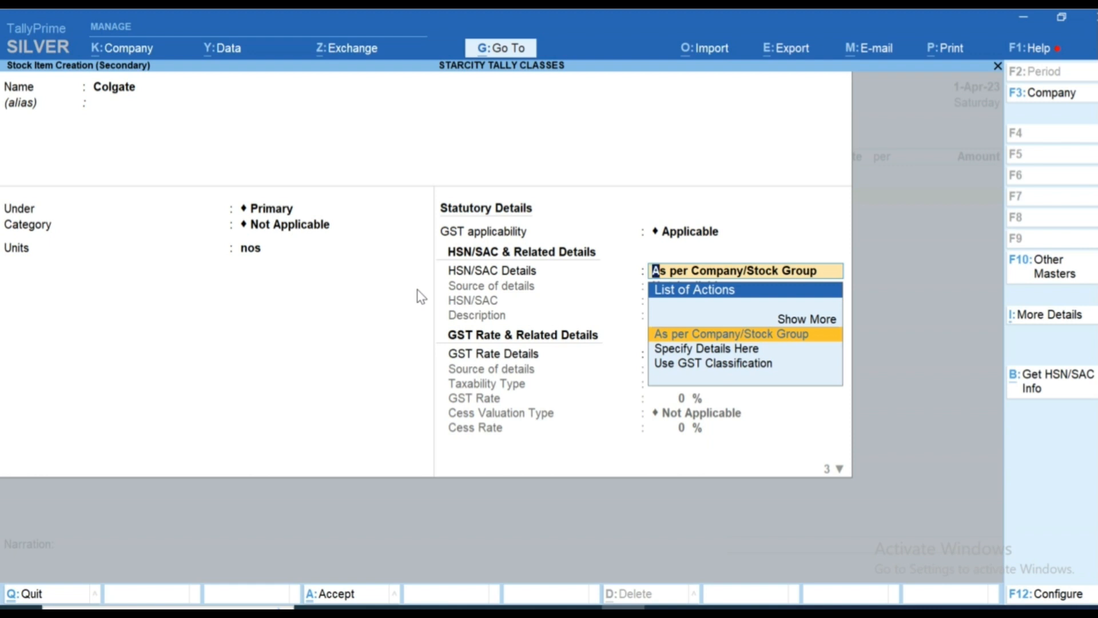
key("Return")
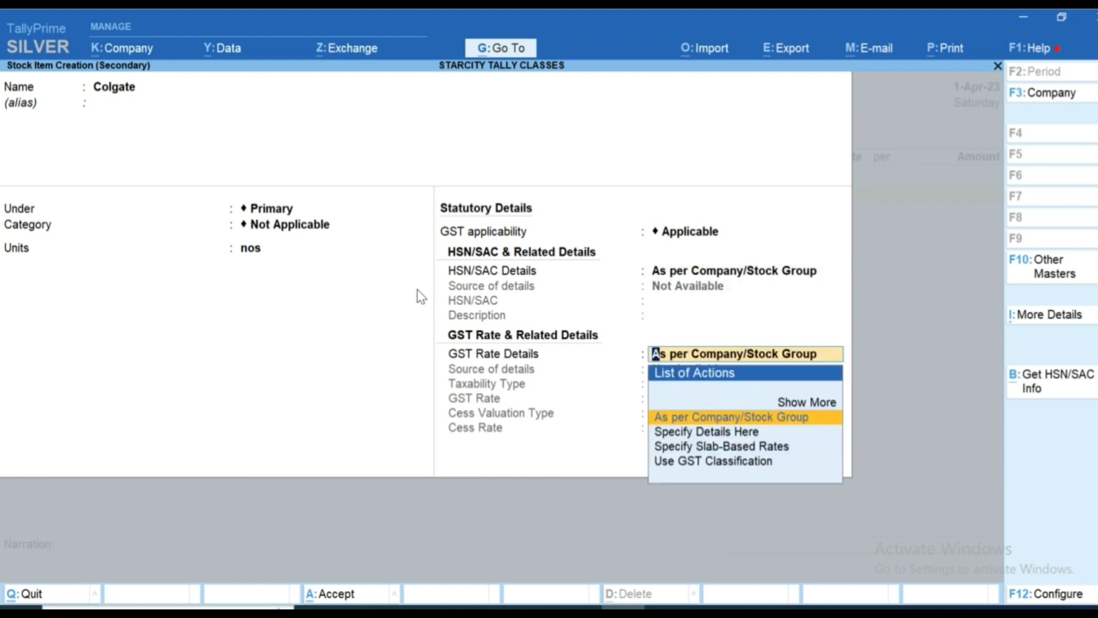
key("BackSpace")
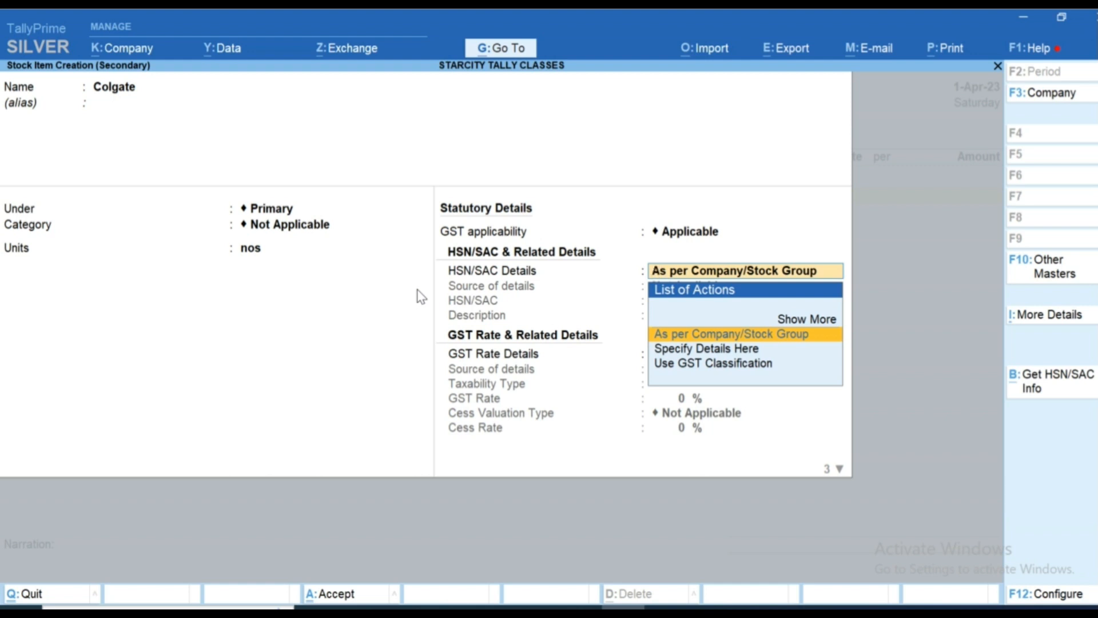
key("Down")
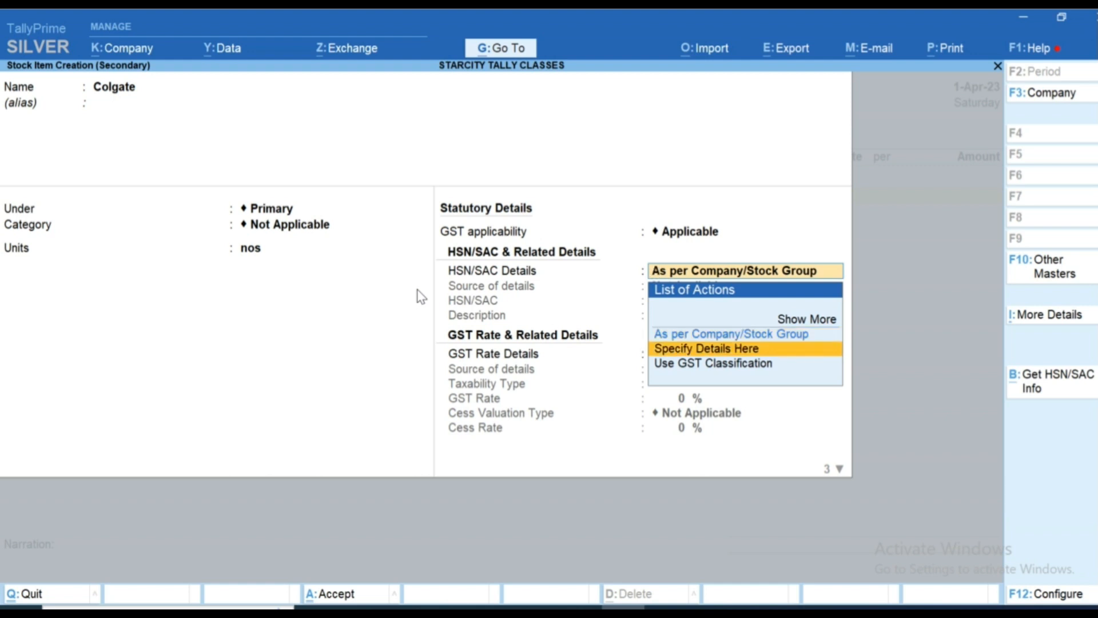
key("Return")
type("958475")
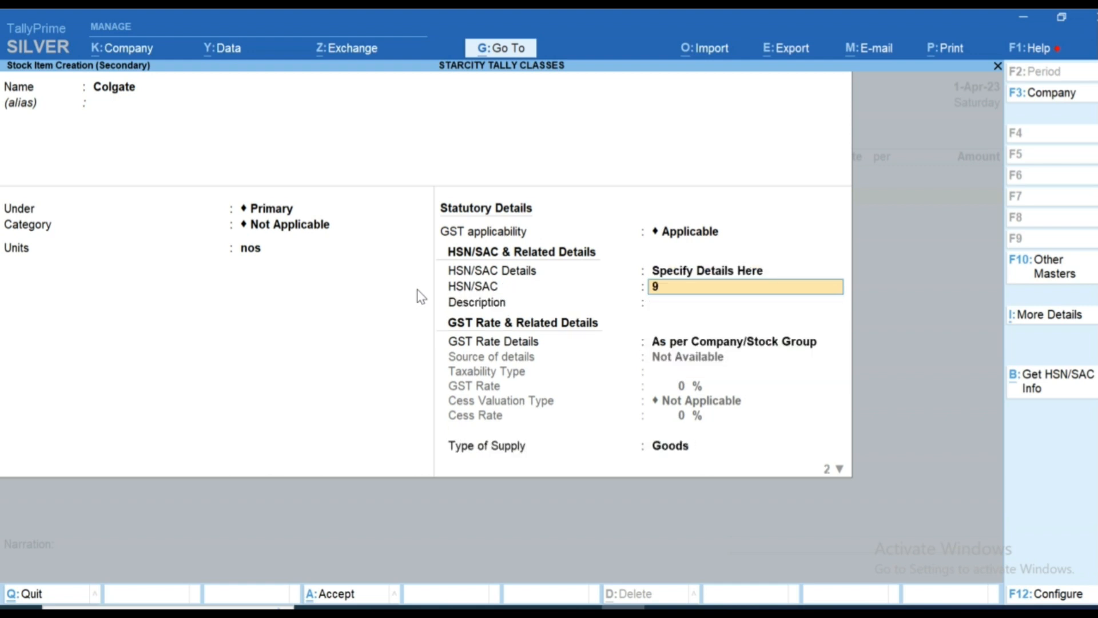
key("Return")
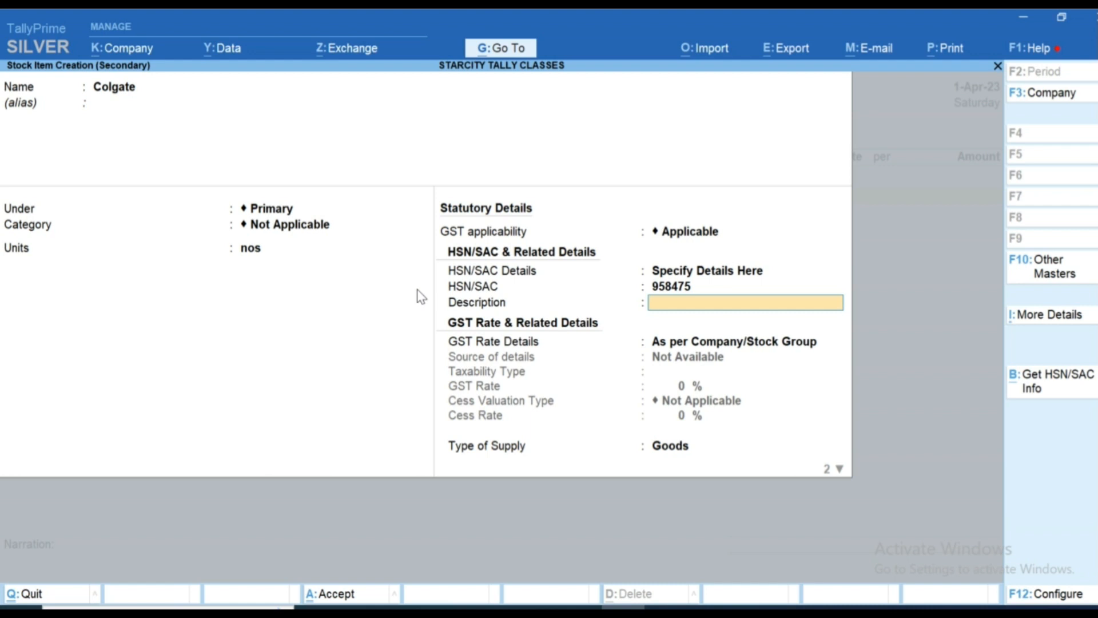
Step: Go back to Colgate's HSN/SAC details and change the option to Use GST Classification
key("BackSpace")
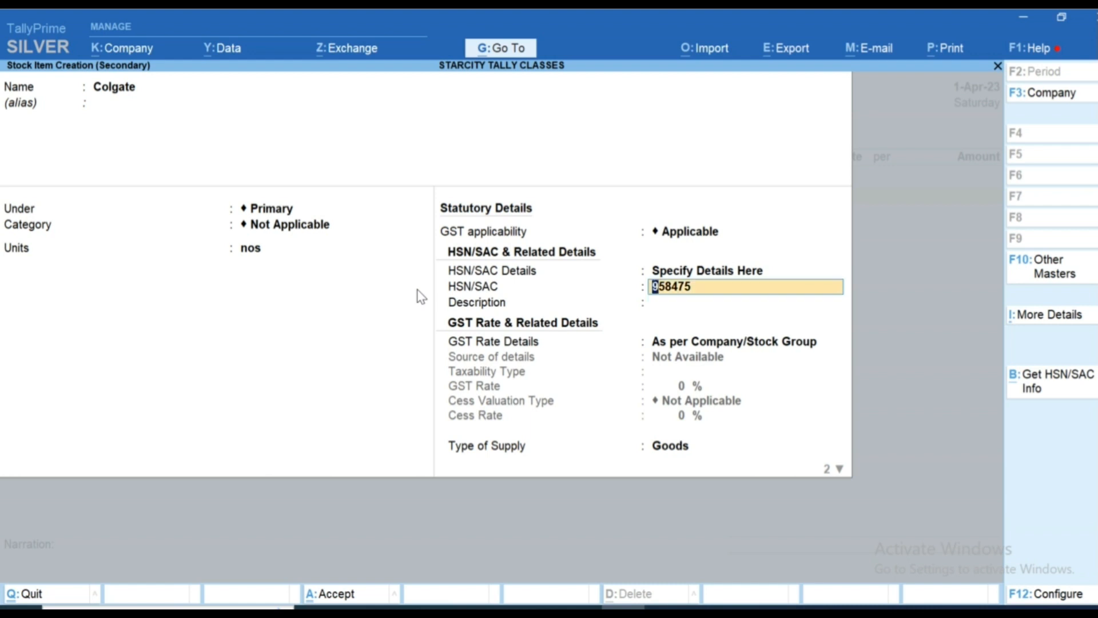
key("BackSpace")
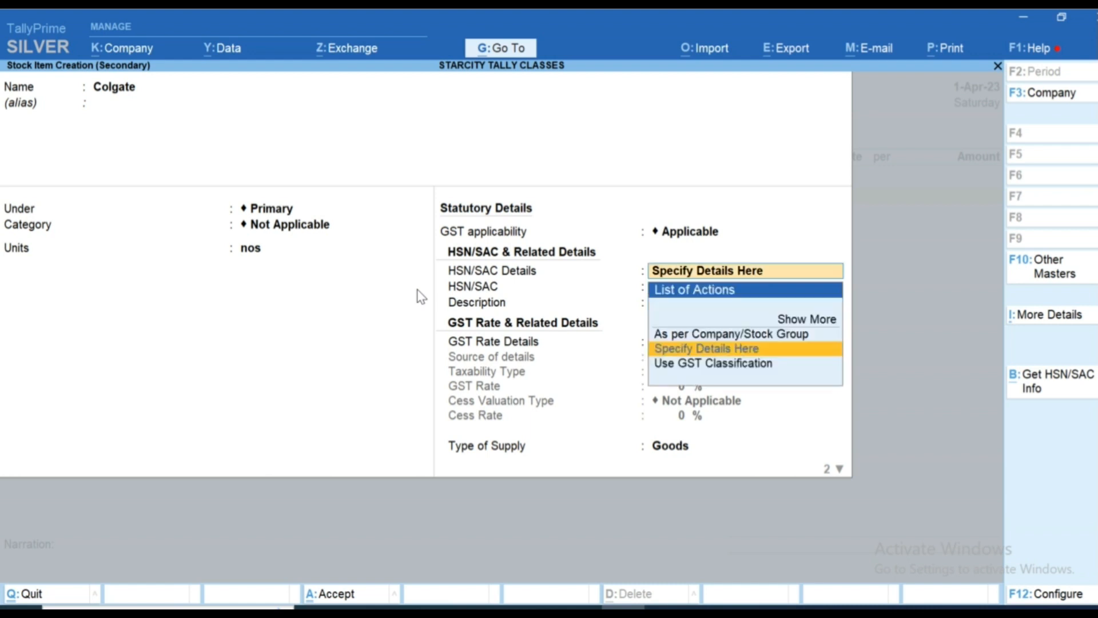
key("Up")
key("Down")
key("Down")
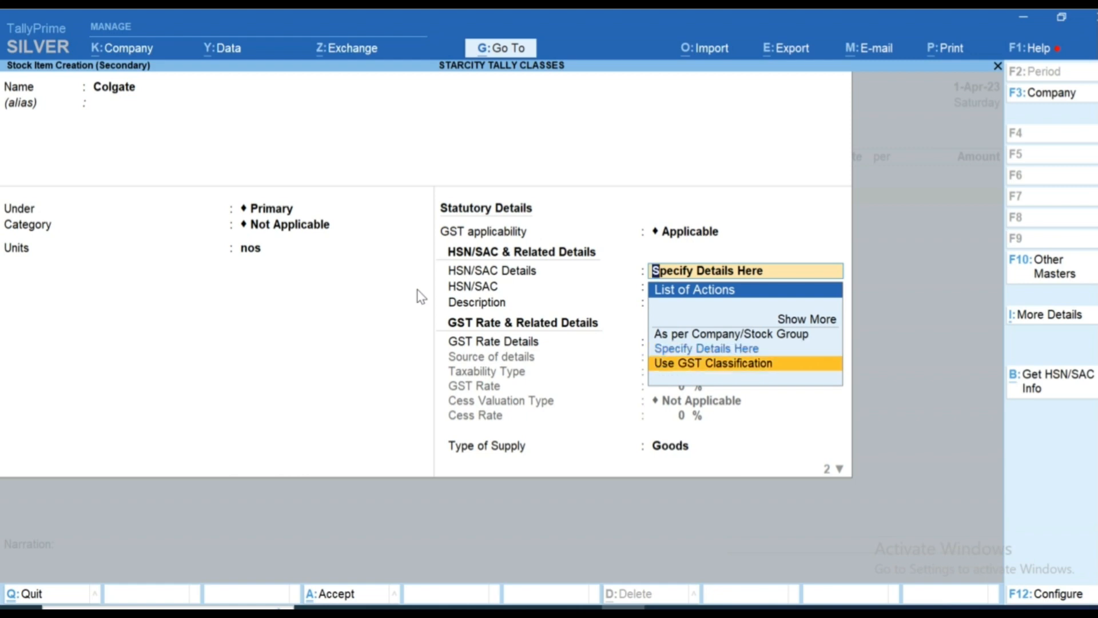
key("Return")
Step: Quit the Colgate stock item creation without saving and return to the purchase voucher
key("Escape")
key("Escape")
key("Escape")
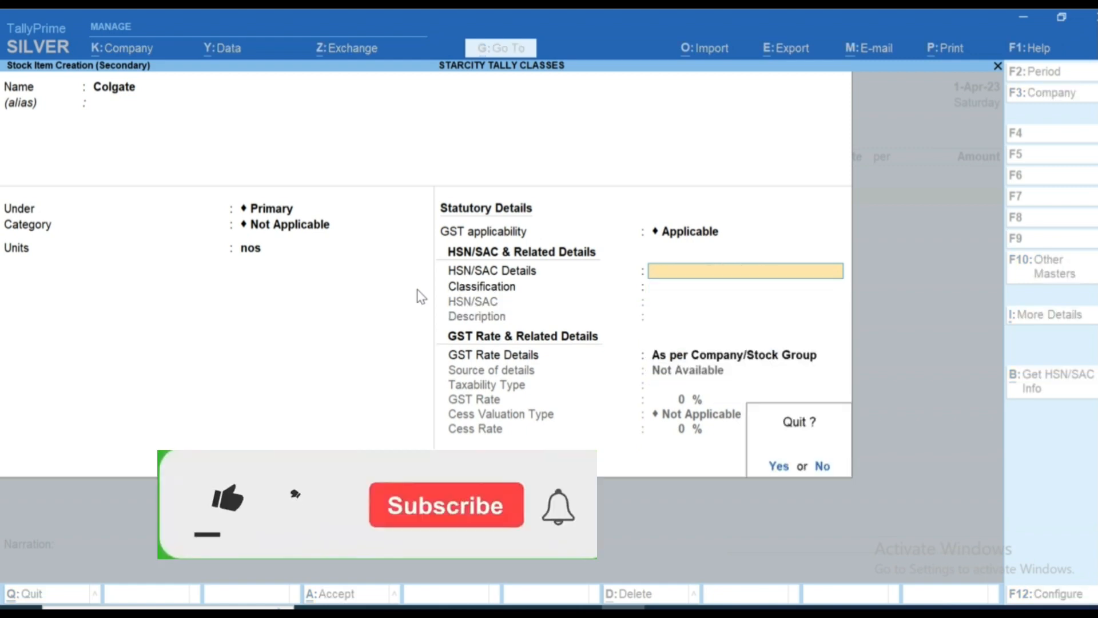
key("Escape")
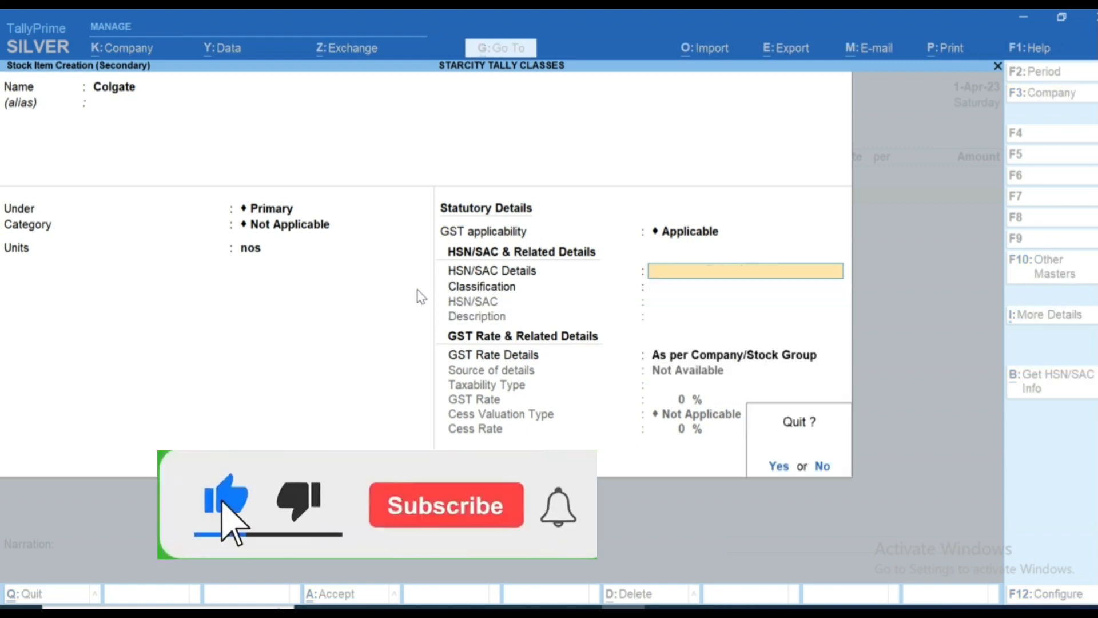
key("Return")
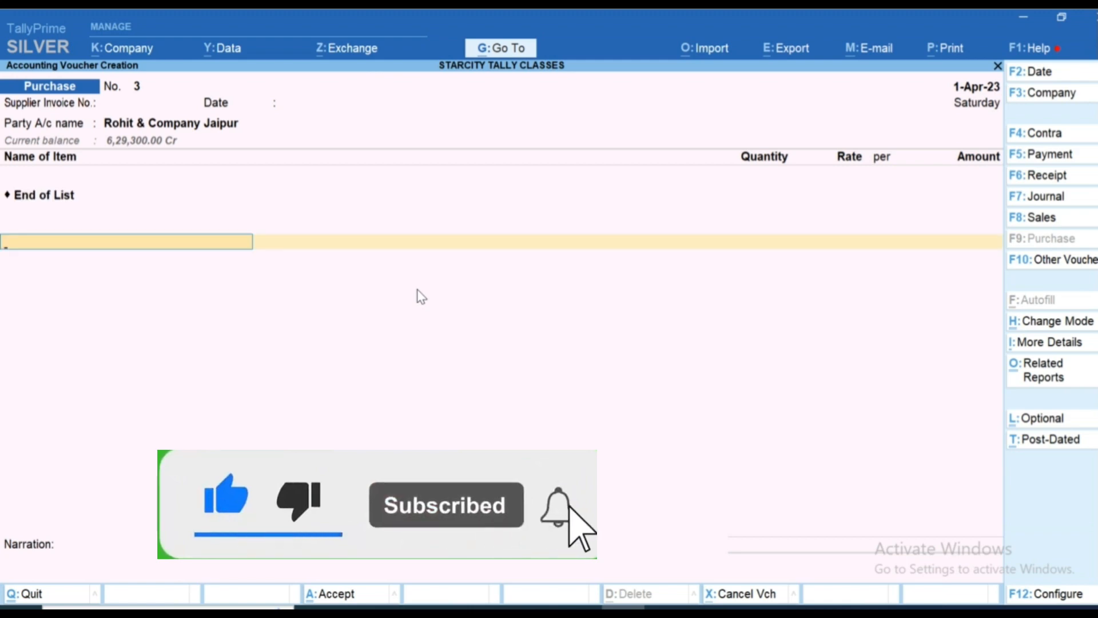